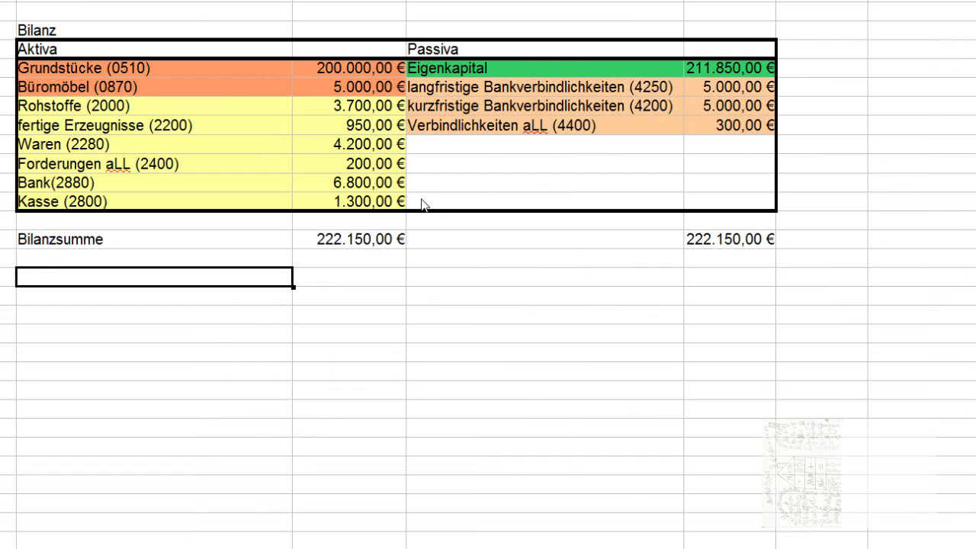
Look over the Bilanz and the empty T-accounts, down to the Schlussbilanzkonto (8010).
left_click(380, 202)
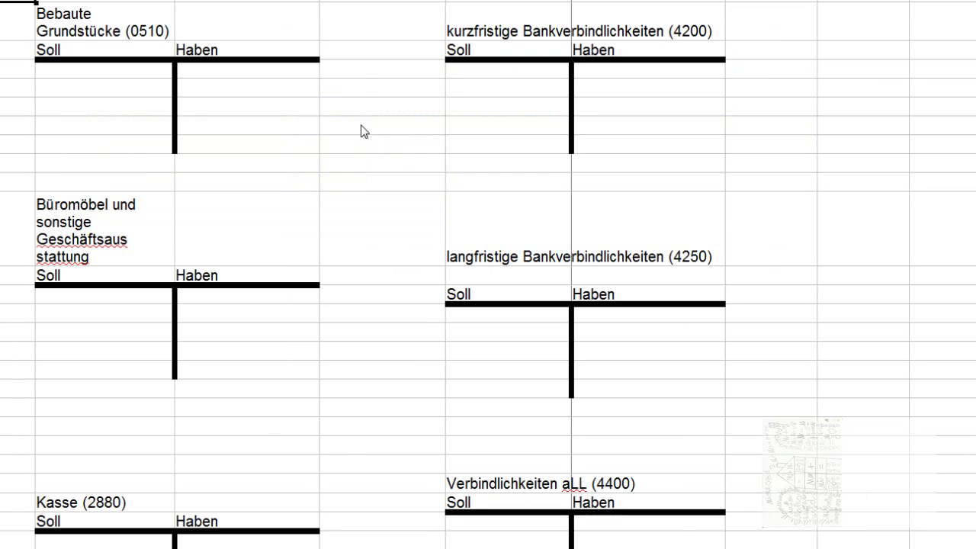
scroll(361, 131, "down", 5)
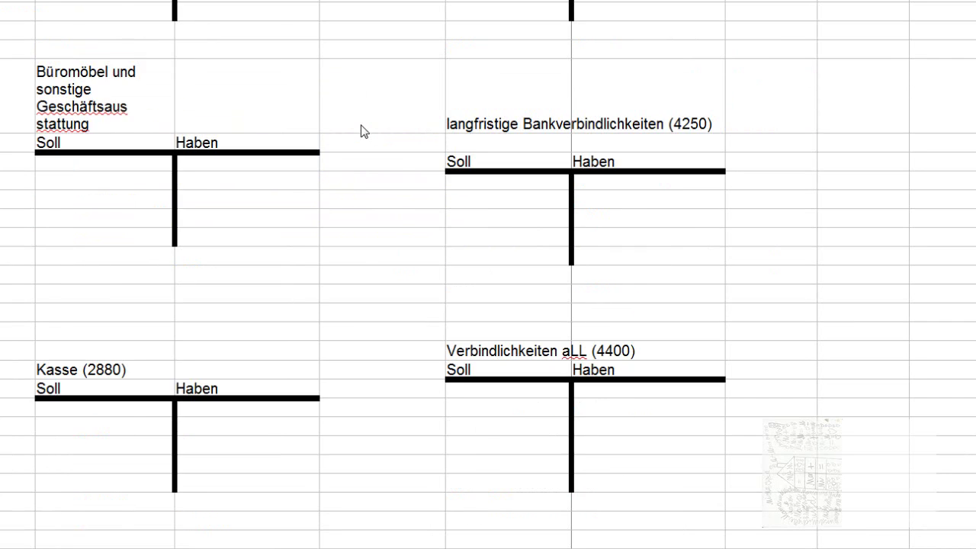
left_click(114, 246)
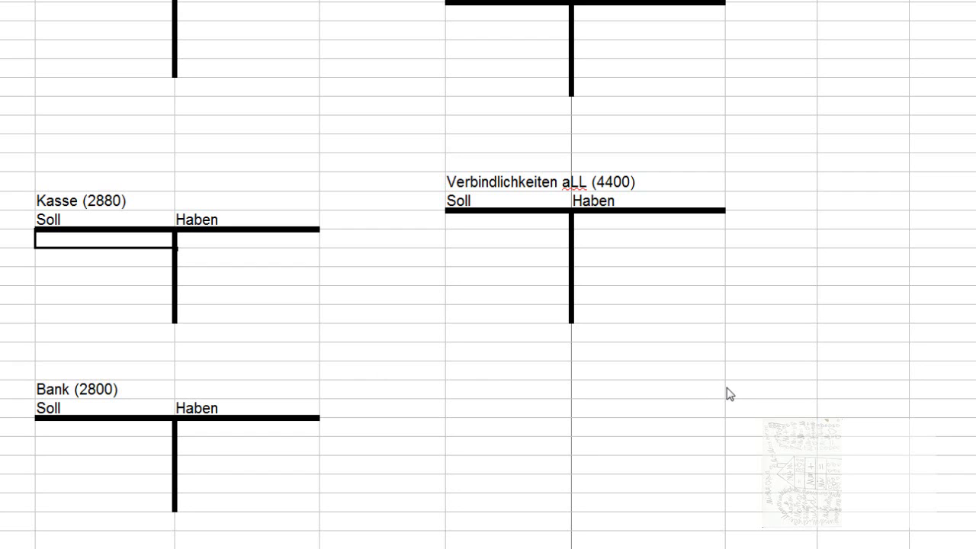
scroll(726, 387, "down", 3)
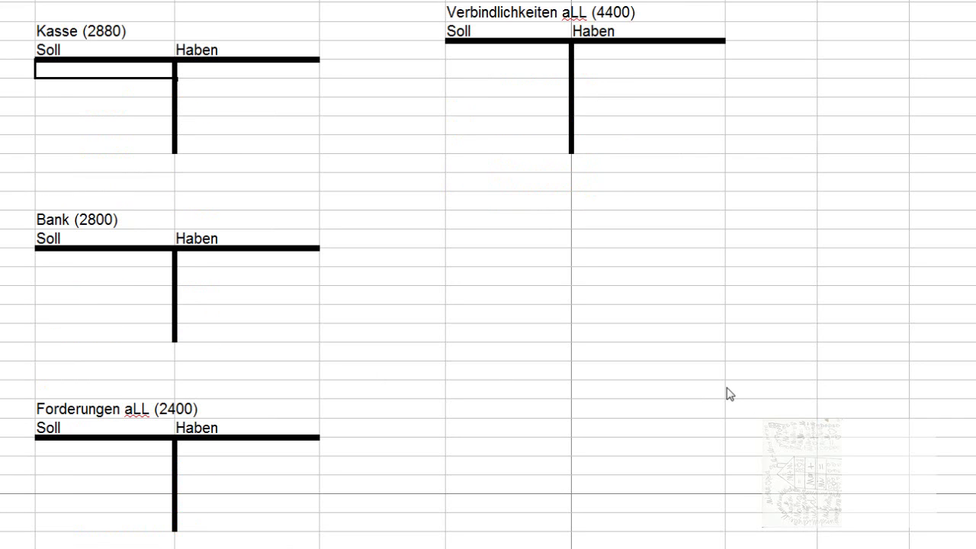
scroll(726, 387, "down", 9)
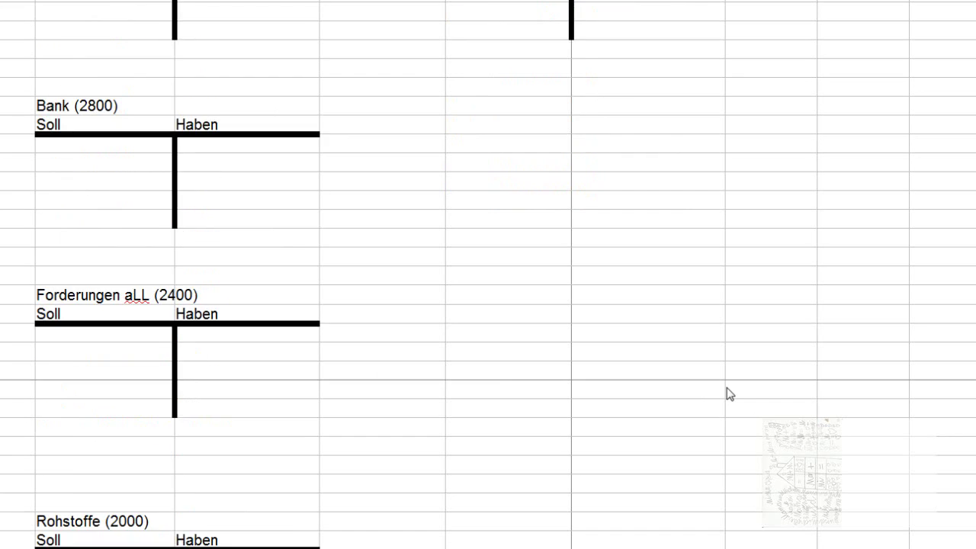
scroll(727, 394, "down", 8)
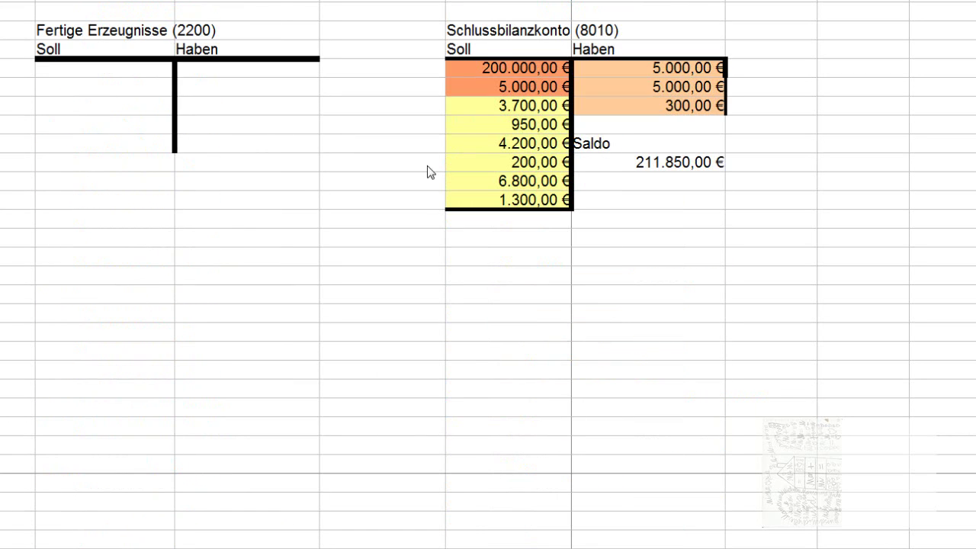
Replace the title of the Schlussbilanzkonto (8010) with "Eröffnungsbilanzkonto (", leaving the account number open.
left_click(497, 33)
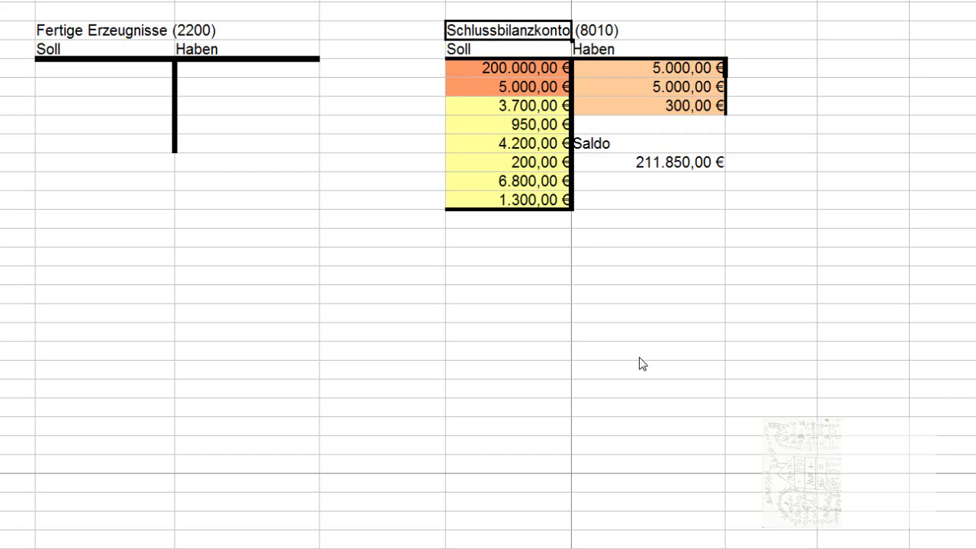
type("Er")
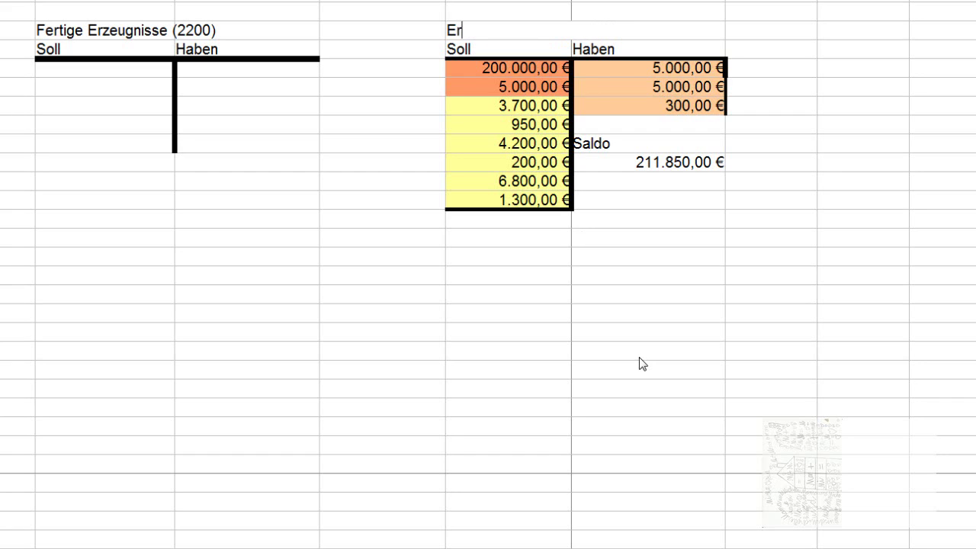
type("öffnungsbi")
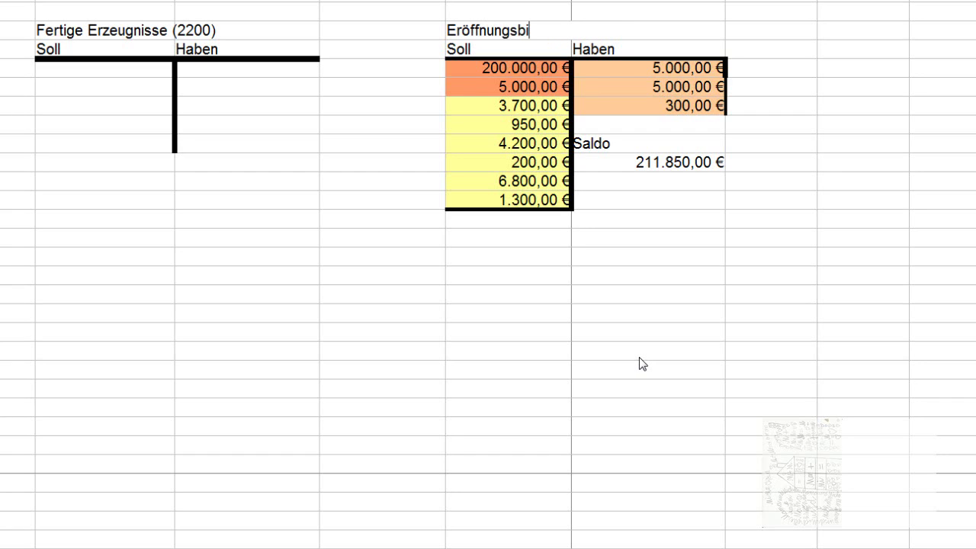
type("lanzkonot")
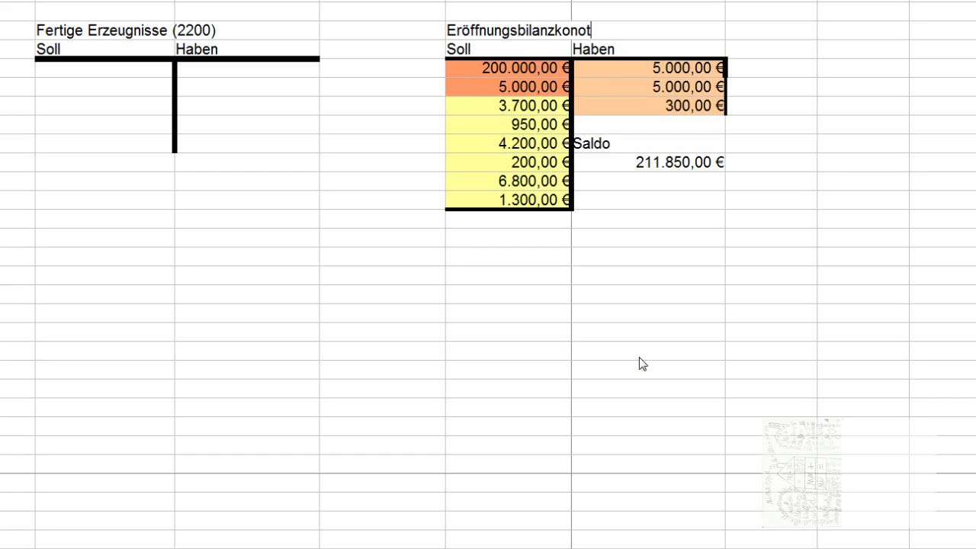
key("BackSpace")
key("BackSpace")
type("to (")
Consult the Industriekontenrahmen document for the account number, then return to the spreadsheet and complete the title as "Eröffnungsbilanzkonto (8000)".
key("alt+Tab")
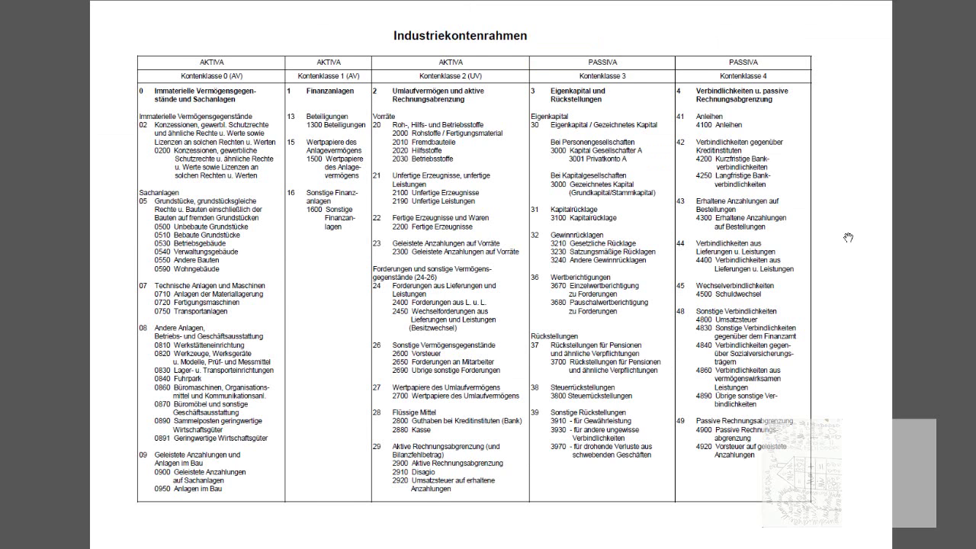
scroll(847, 238, "down", 1)
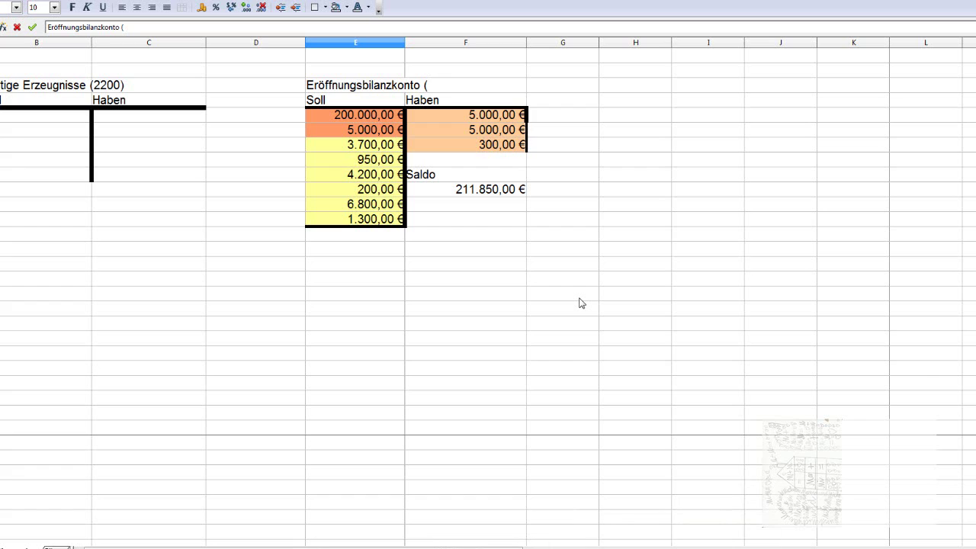
type("8000)")
key("Return")
key("Up")
key("Down")
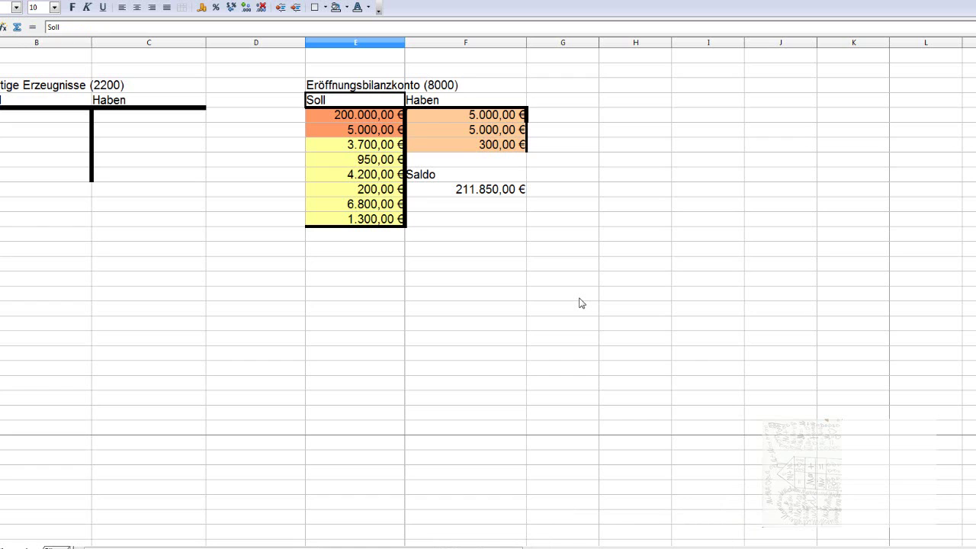
key("Up")
key("Left")
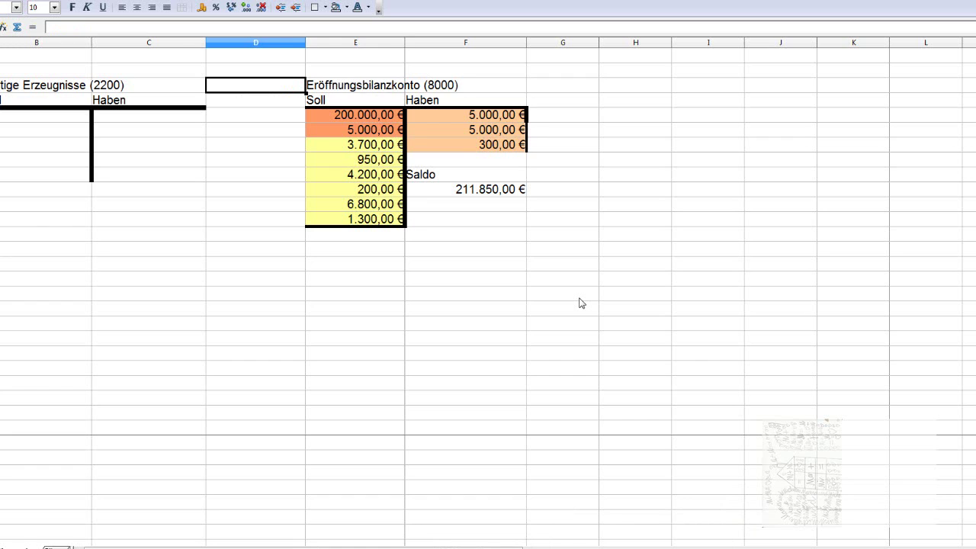
key("Right")
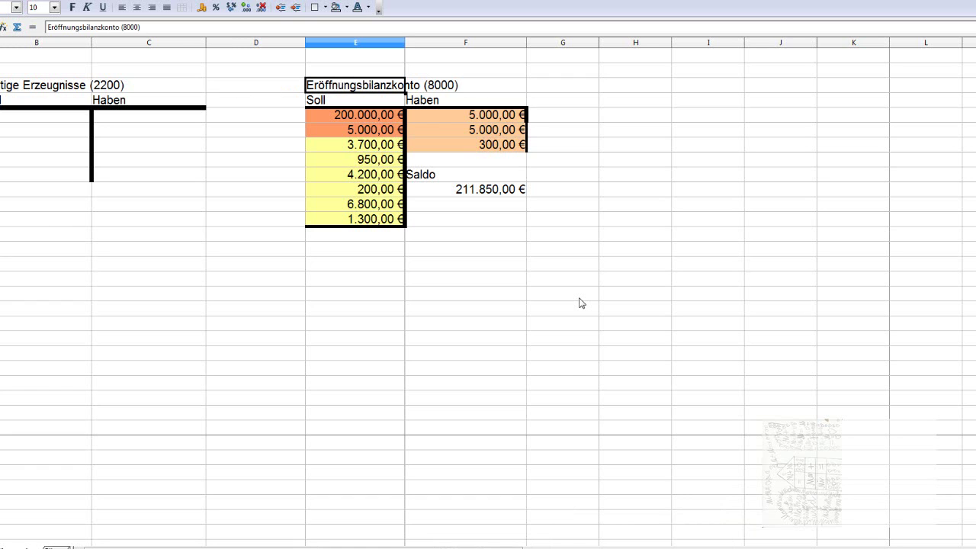
key("Down")
key("Down")
key("Up")
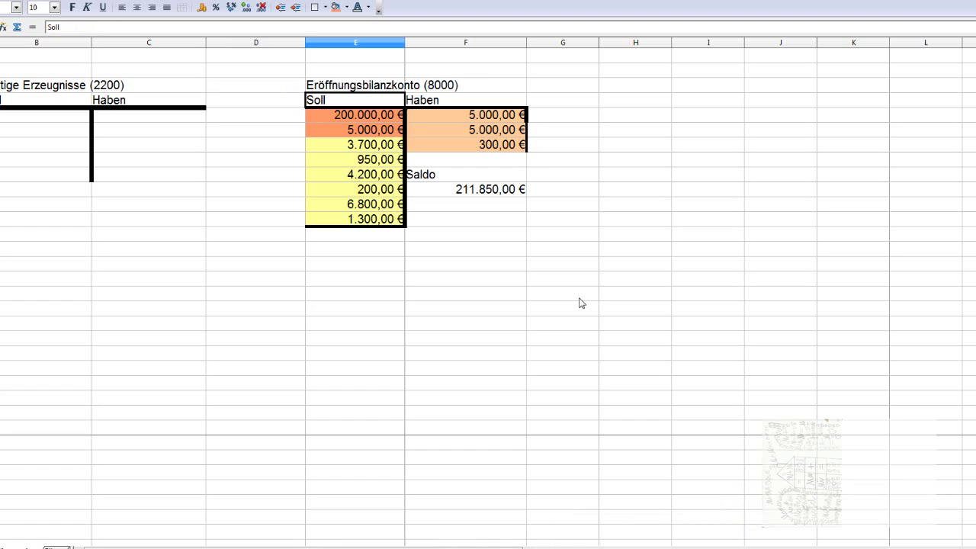
key("Up")
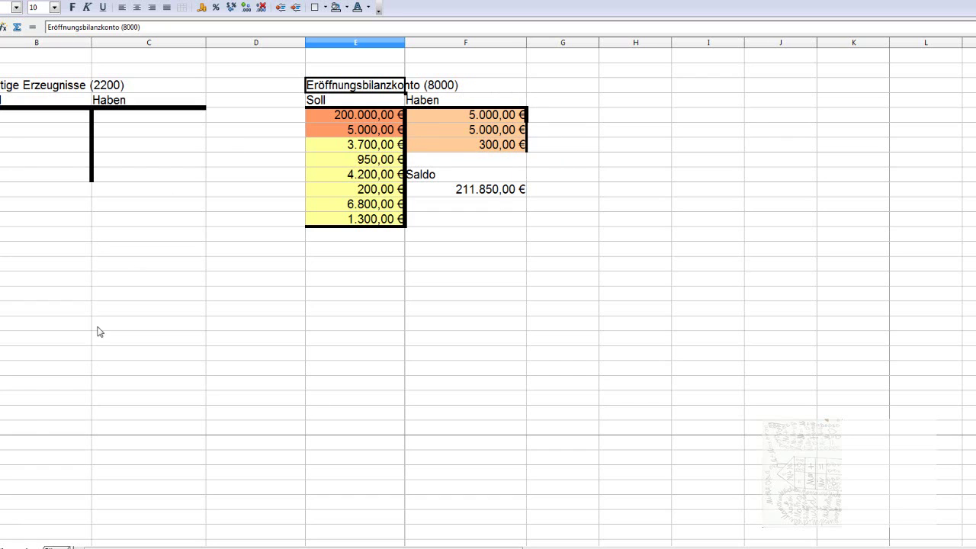
On the Bilanz_2 sheet, select the entire balance from its title through the Bilanzsumme row and clear all its cell borders.
key("ctrl+Page_Up")
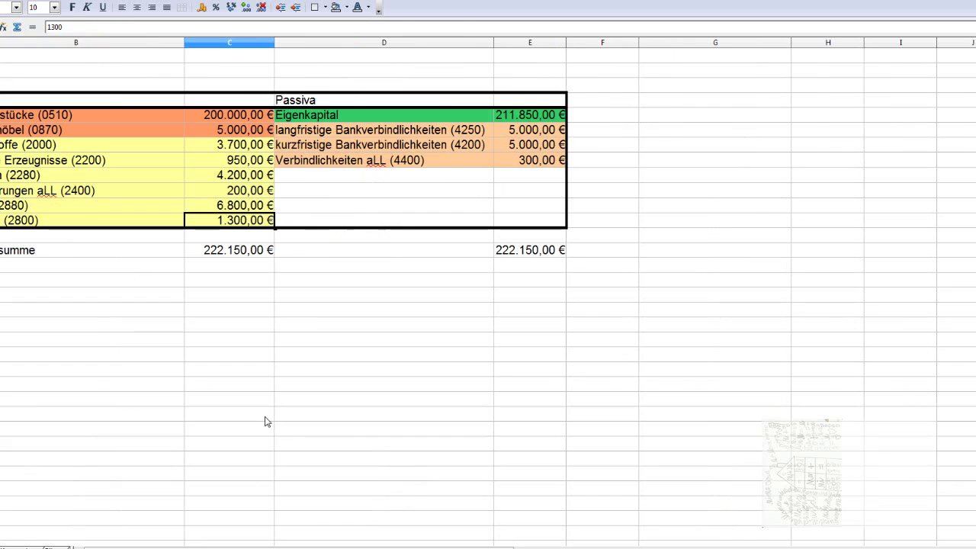
left_click(266, 418)
left_click_drag(74, 82, 533, 264)
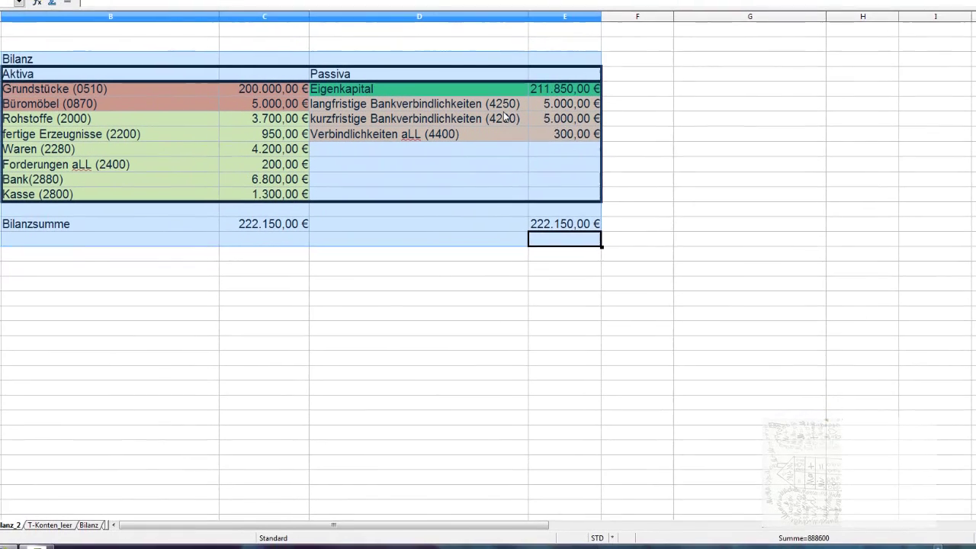
right_click(503, 111)
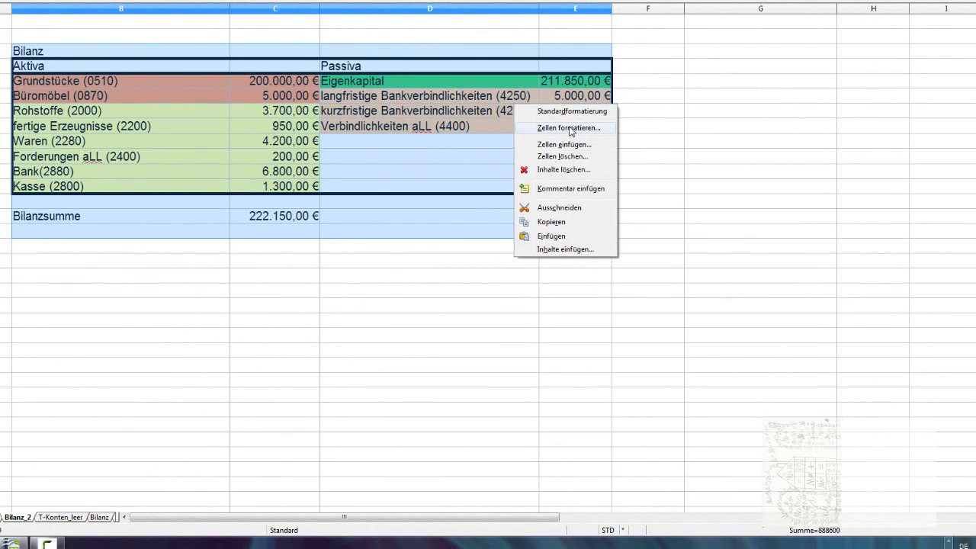
left_click(558, 135)
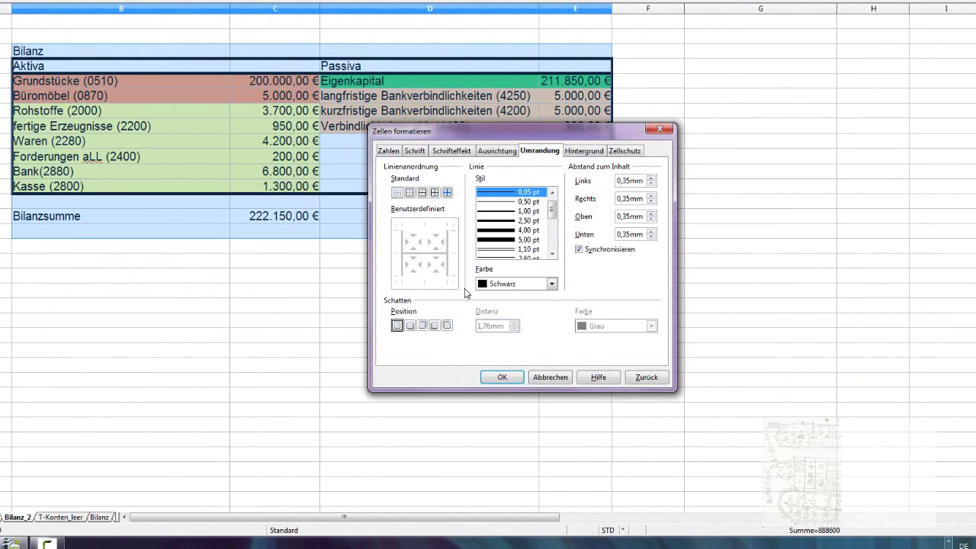
left_click(399, 195)
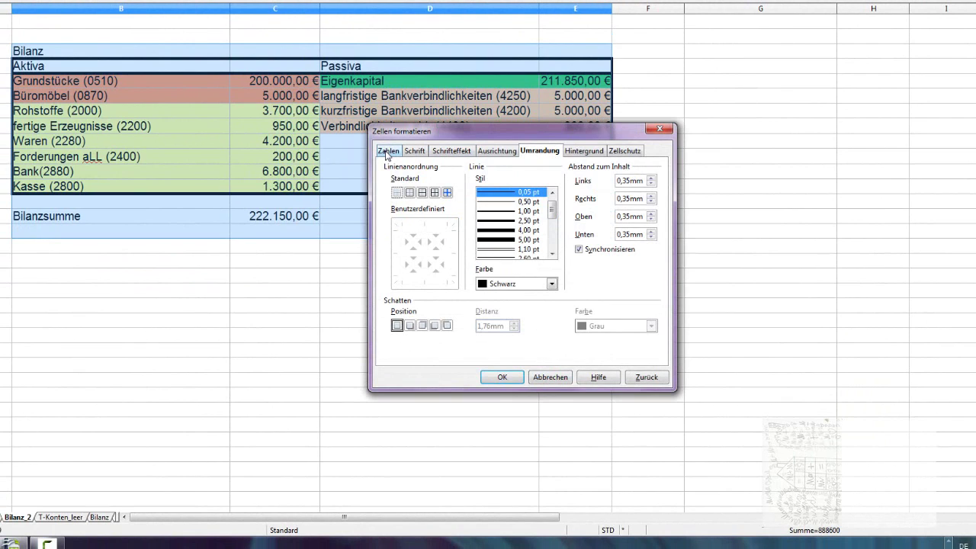
Set the background of the selected balance cells to Weiß and apply the cell formatting.
left_click(451, 152)
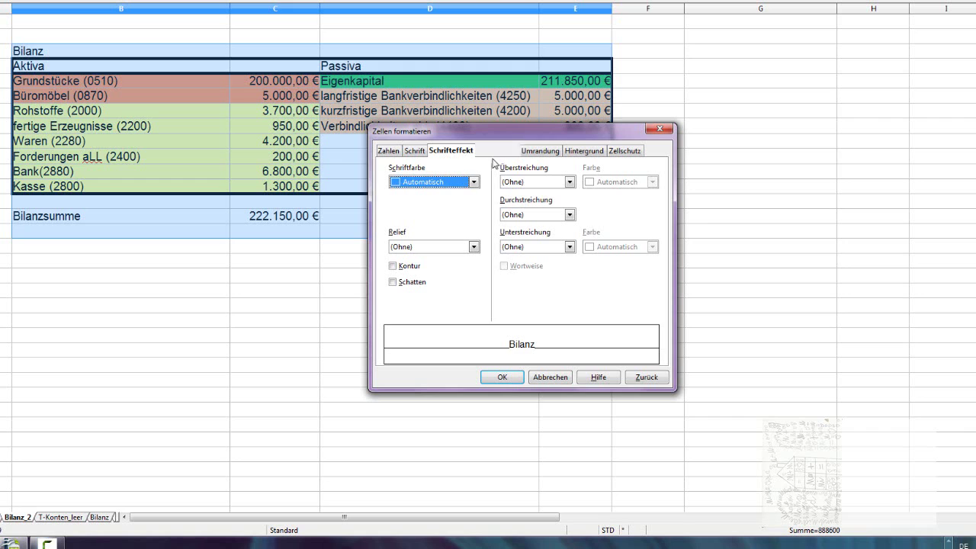
left_click(575, 152)
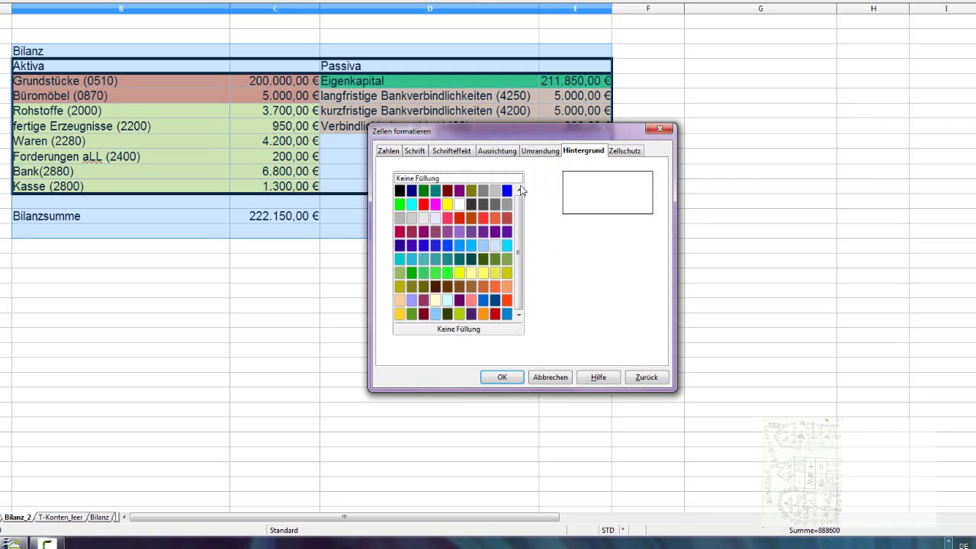
left_click(460, 206)
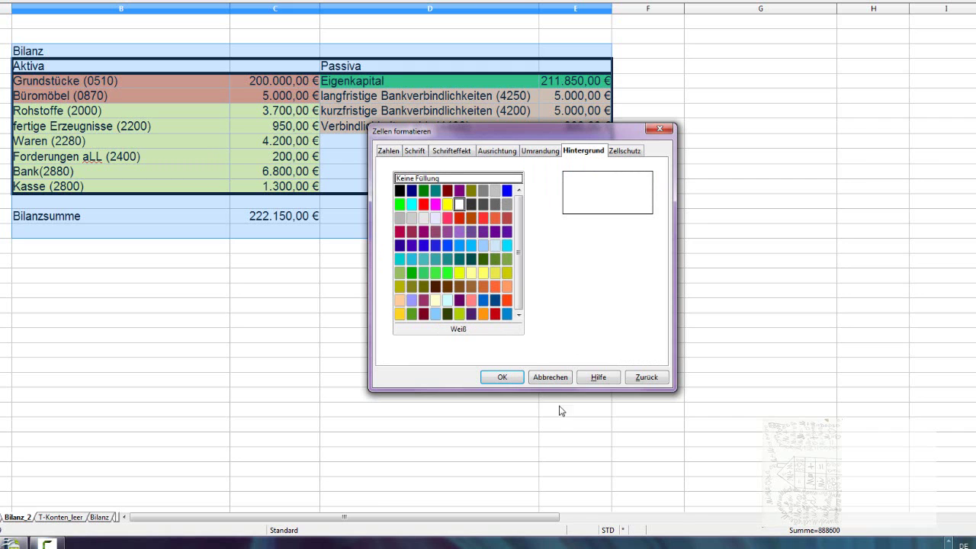
left_click(502, 377)
left_click(351, 275)
left_click(285, 219)
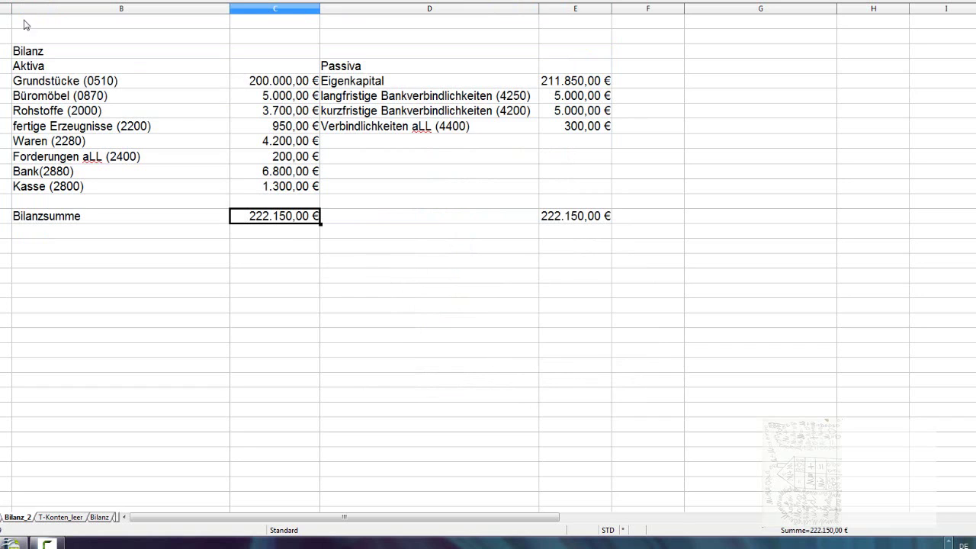
Delete the contents of the two heading rows holding Bilanz, Aktiva and Passiva.
left_click_drag(63, 54, 197, 66)
left_click_drag(483, 81, 587, 65)
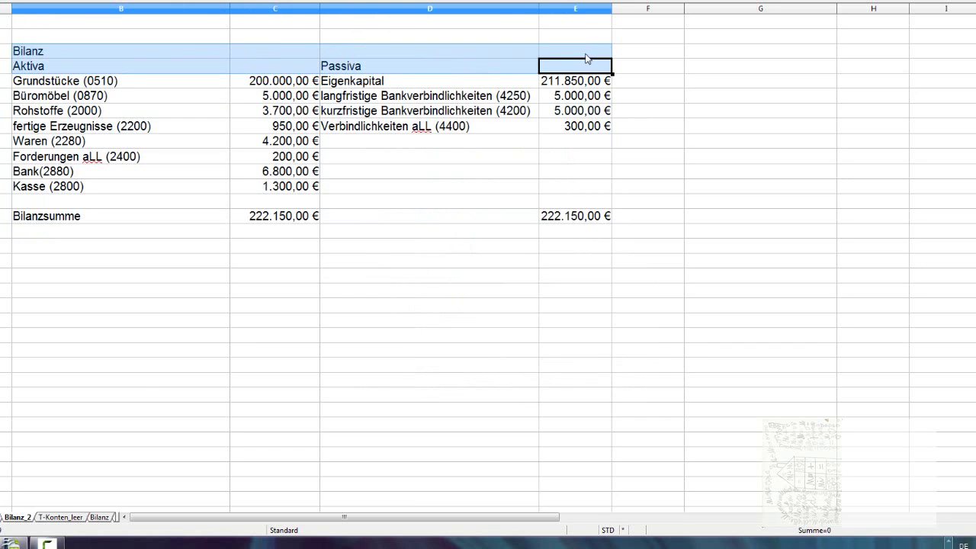
key("Delete")
key("Return")
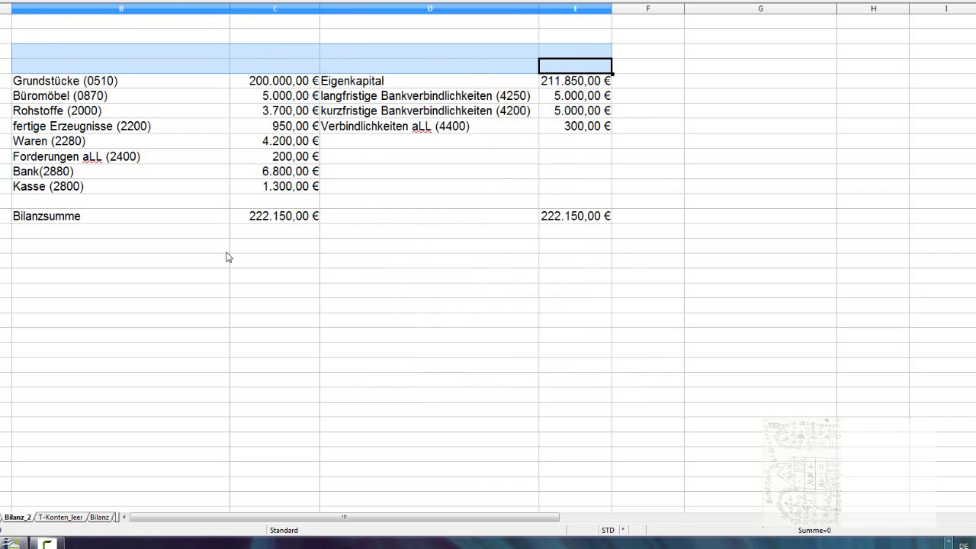
Delete the contents of the Bilanzsumme row, including both totals.
left_click(272, 276)
left_click_drag(137, 219, 573, 211)
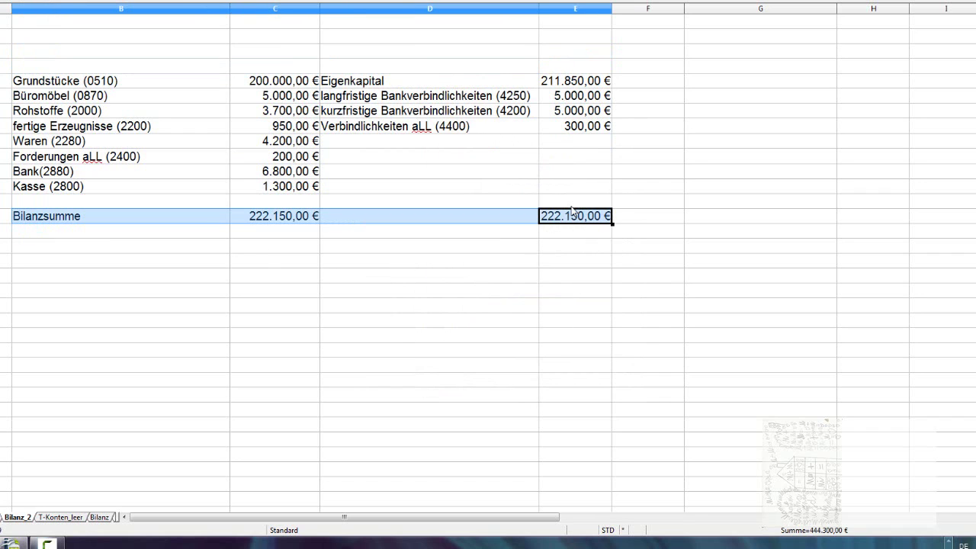
key("Delete")
left_click(585, 175)
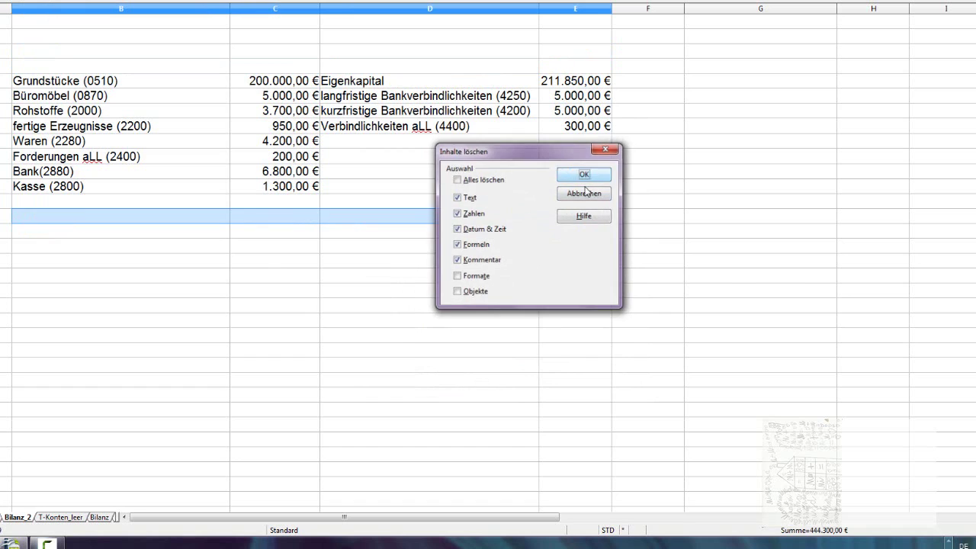
left_click(418, 281)
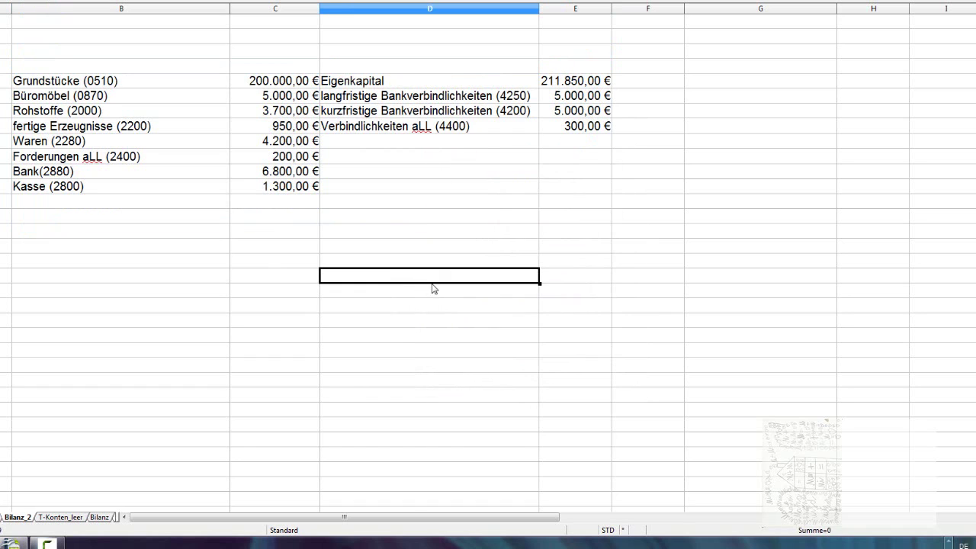
left_click(184, 82)
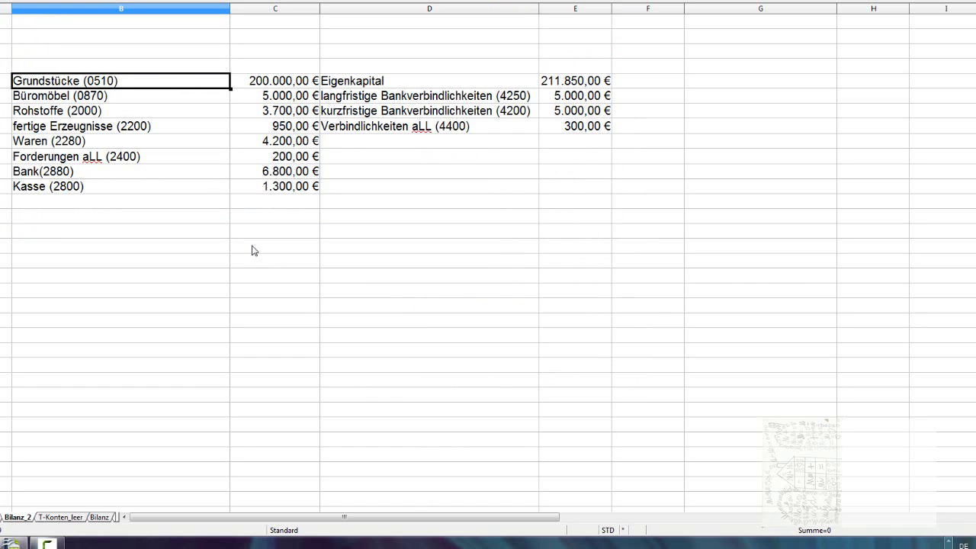
left_click(191, 188)
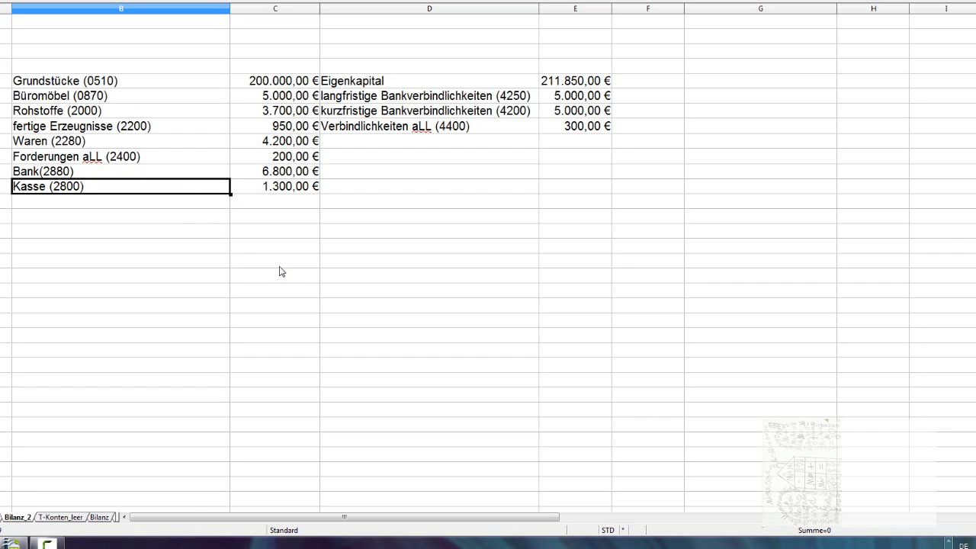
left_click(286, 191)
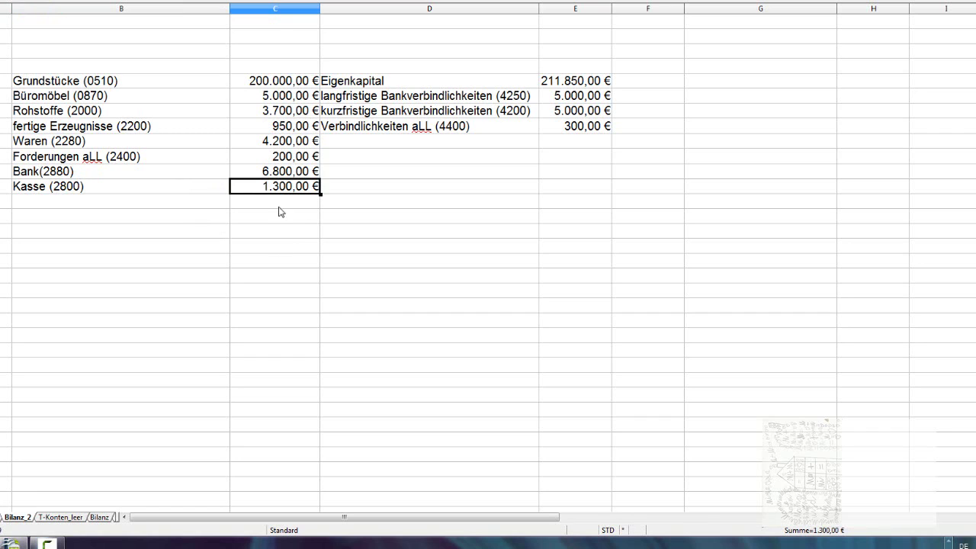
left_click(174, 279)
key("Up")
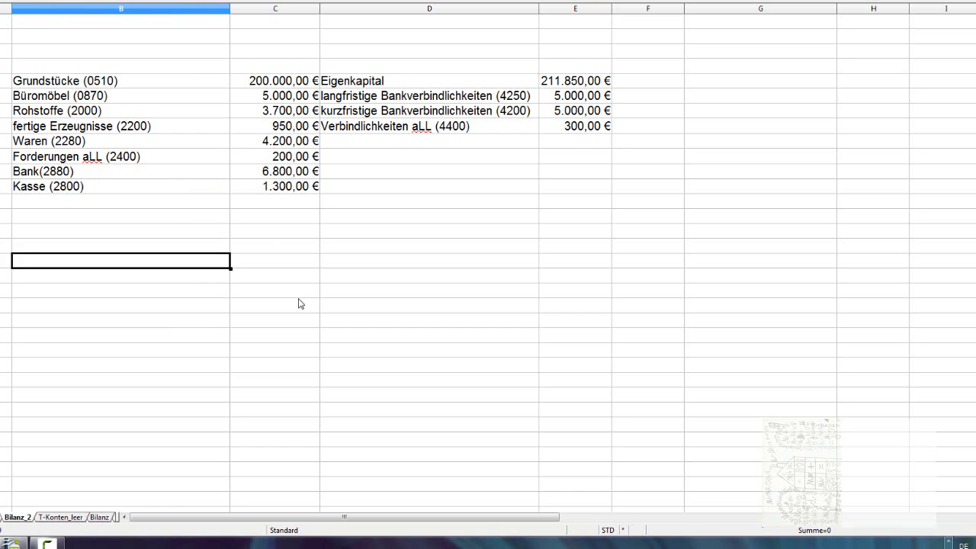
Enter the heading Soll below the account list in column B, with Kasse (2800) beneath it.
type("Sol")
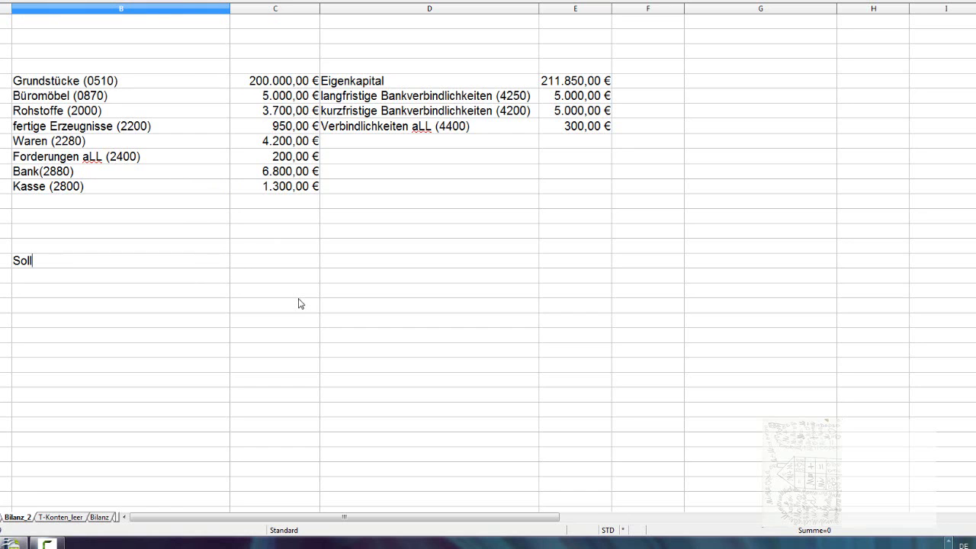
type("l")
key("Return")
type("Kasse ")
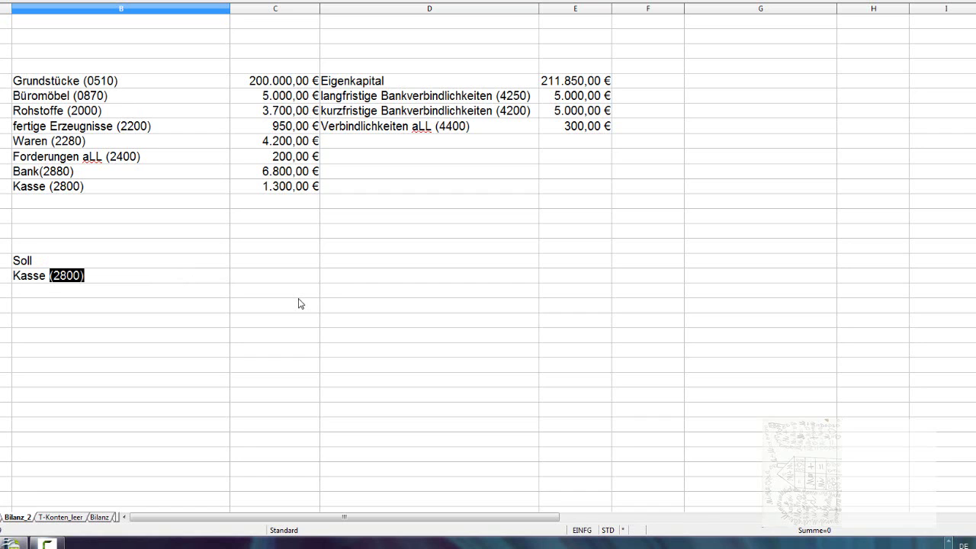
type("(2800)")
key("Return")
Enter the amount 1.300,00 € in column C beside the Kasse (2800) entry under Soll.
key("Up")
key("Right")
type("1")
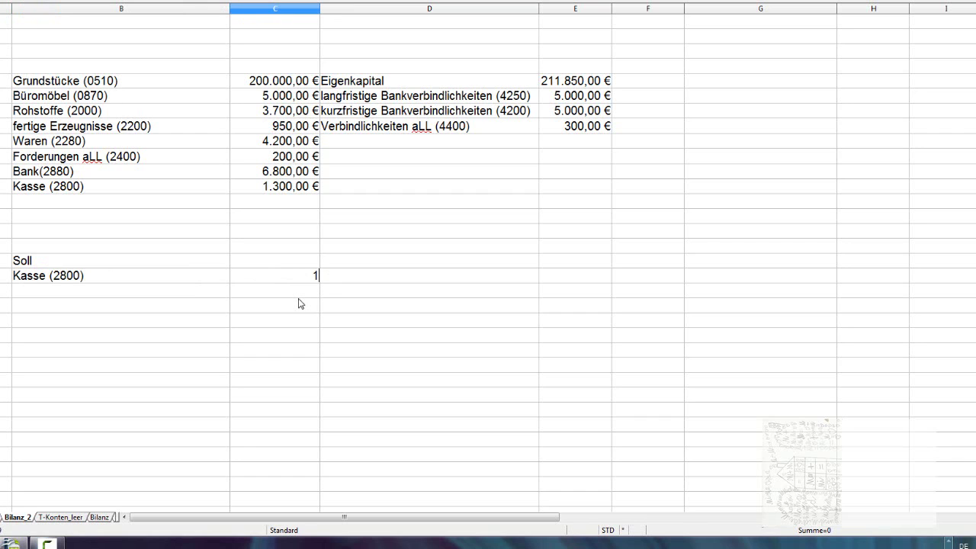
type(".300,00 ")
type("€")
key("Return")
Add the heading Haben in column D beside Soll, with Eröffnungsbilanzkonto (8000) beneath it.
key("Up")
key("Right")
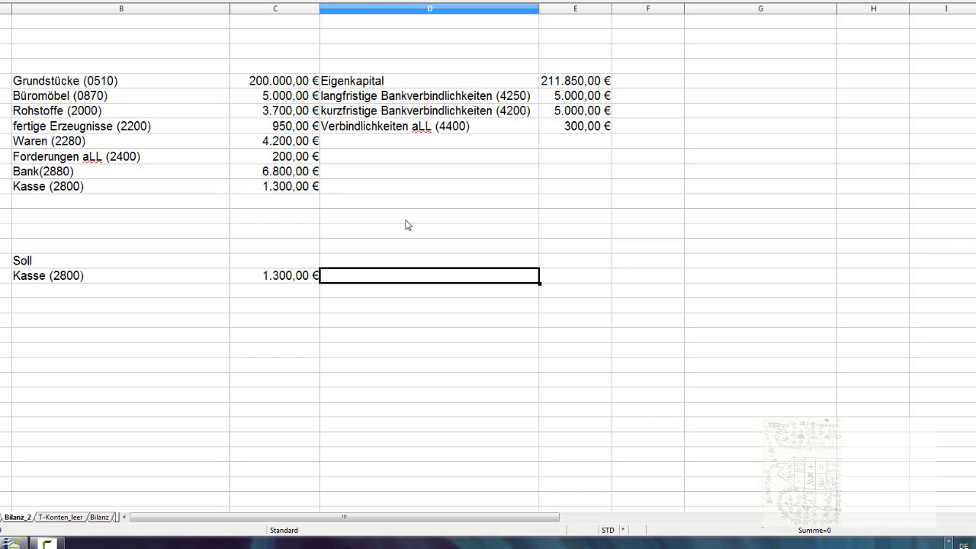
key("Up")
type("Haben")
key("Return")
type("Erö")
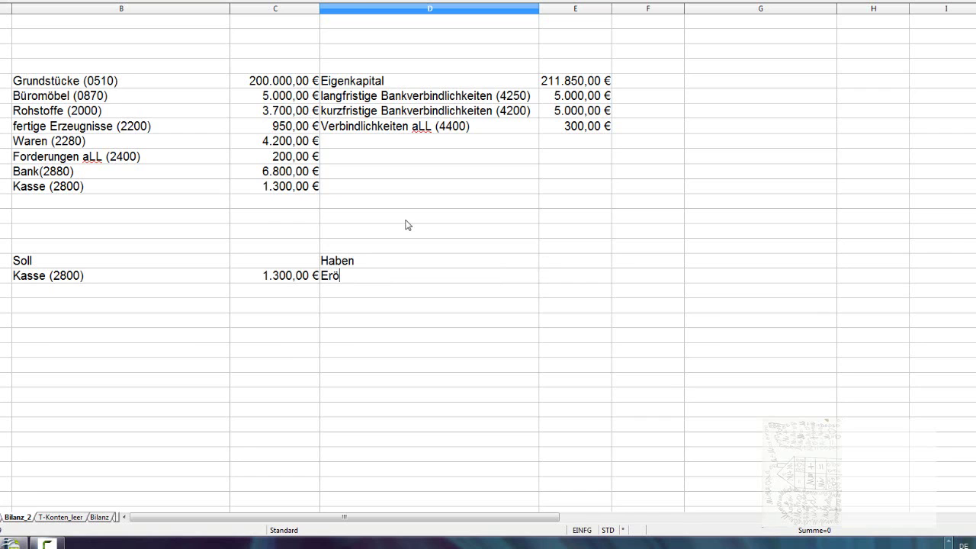
type("ffnungsbilan")
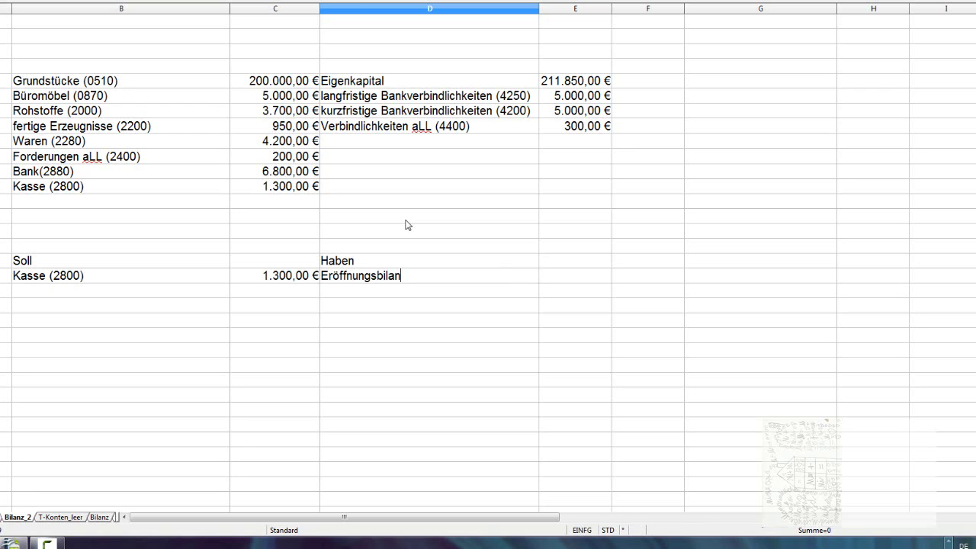
type("zkonto (8000)")
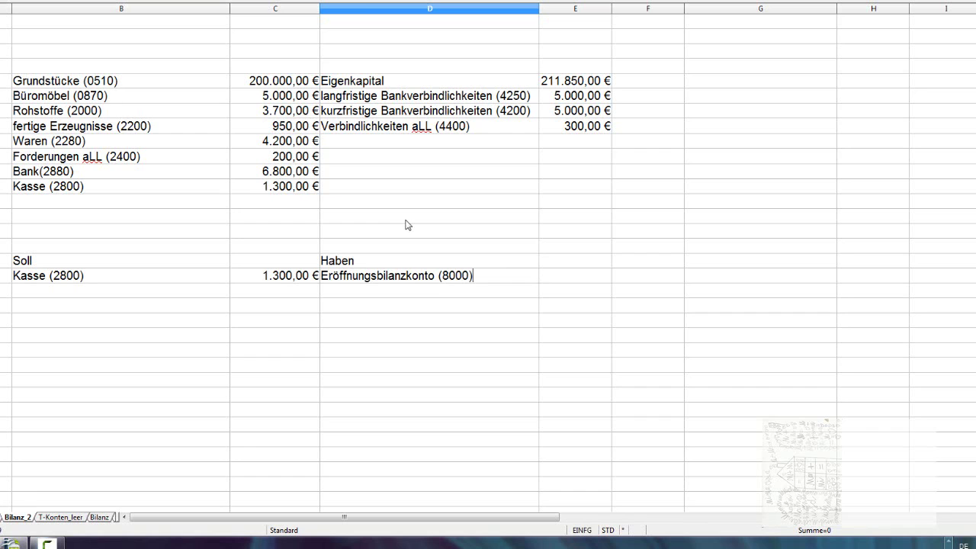
key("Return")
Enter 1.300,00 € in column E beside Eröffnungsbilanzkonto (8000) and return to the Soll heading.
key("Up")
key("Right")
type("1.3")
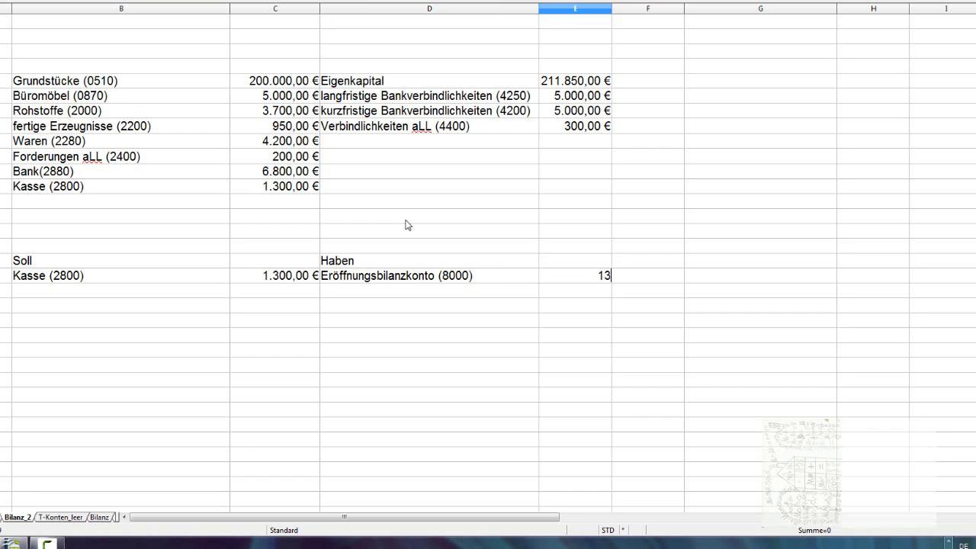
type("00,00 ")
type("€")
key("Return")
key("Up")
key("Left")
key("Left")
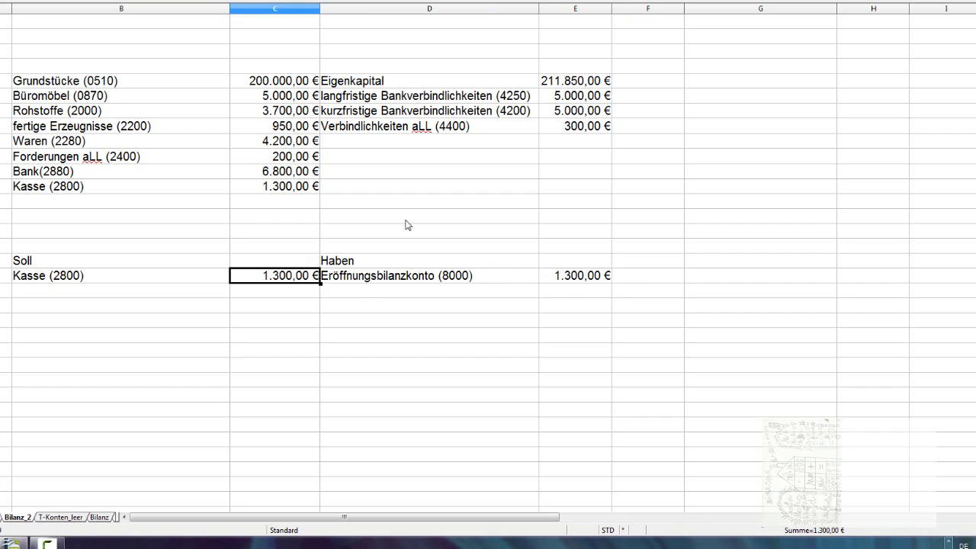
key("Left")
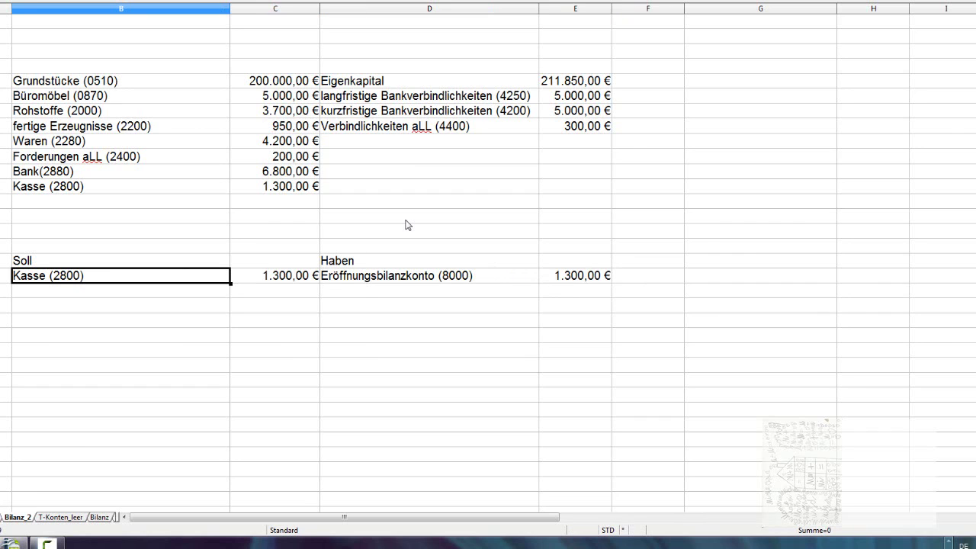
key("Up")
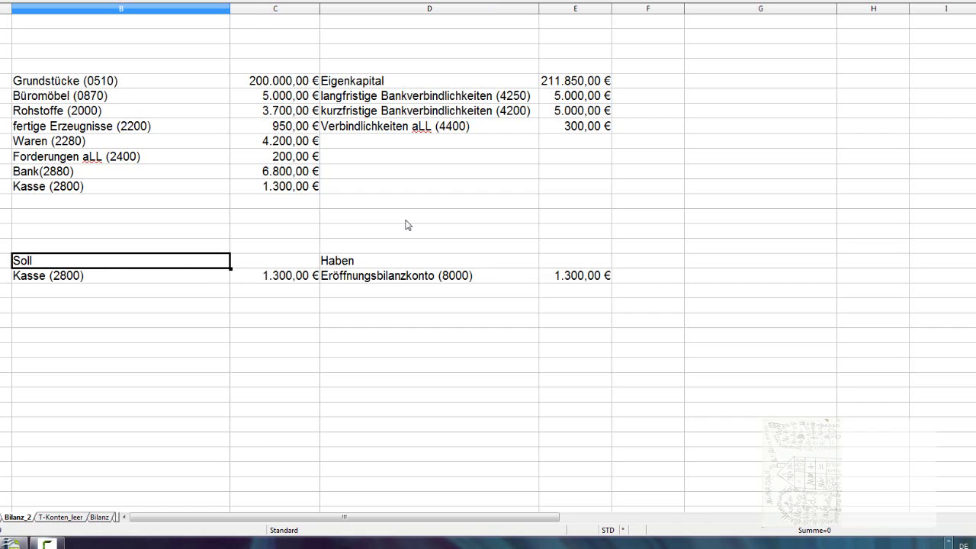
On the T-Konten_leer sheet, enter 1300 on the Soll side of the Kasse (2880) T-account.
left_click(79, 518)
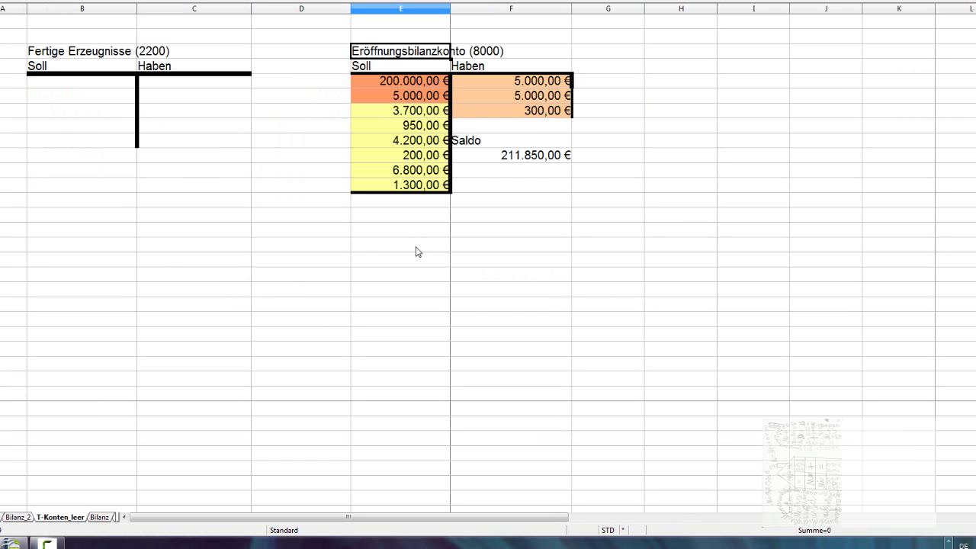
scroll(417, 250, "up", 3)
scroll(416, 250, "up", 12)
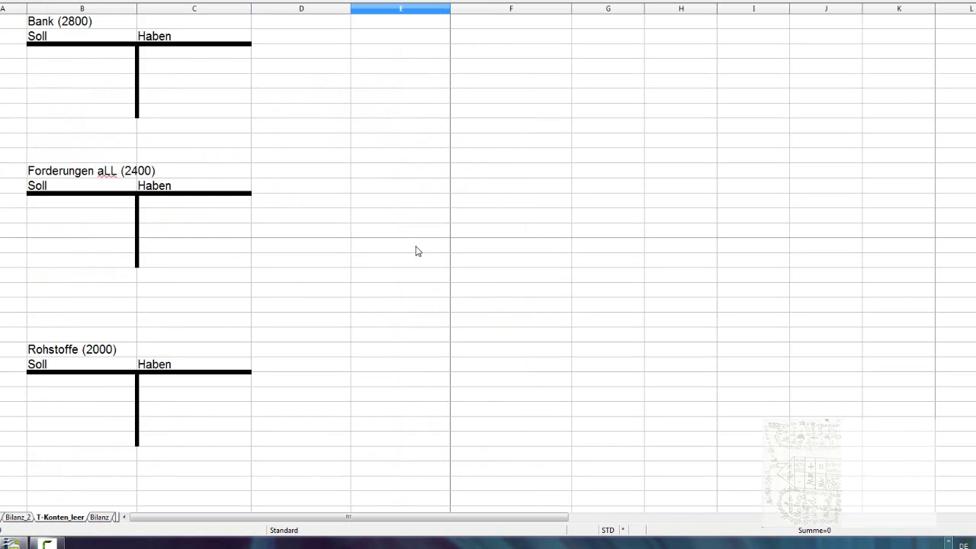
scroll(417, 250, "up", 2)
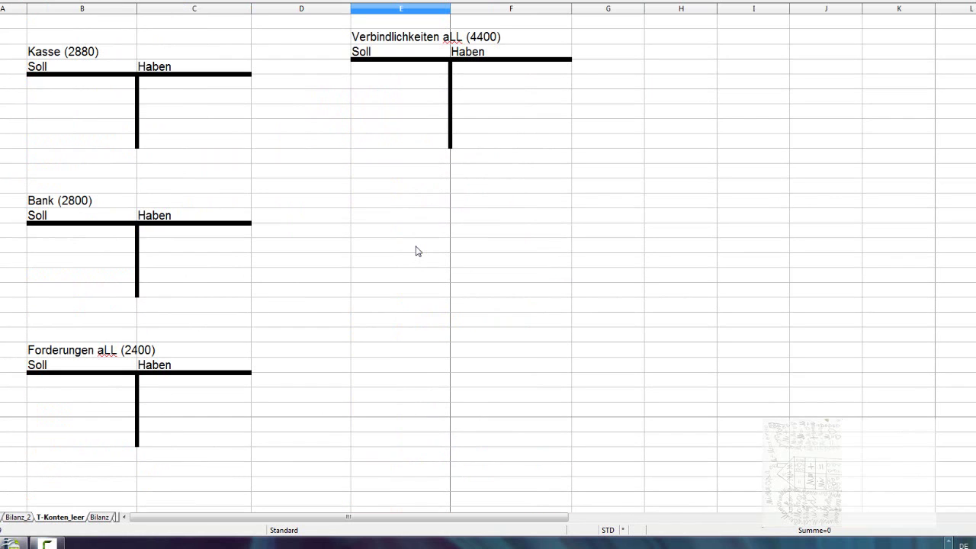
left_click(105, 87)
type("1300")
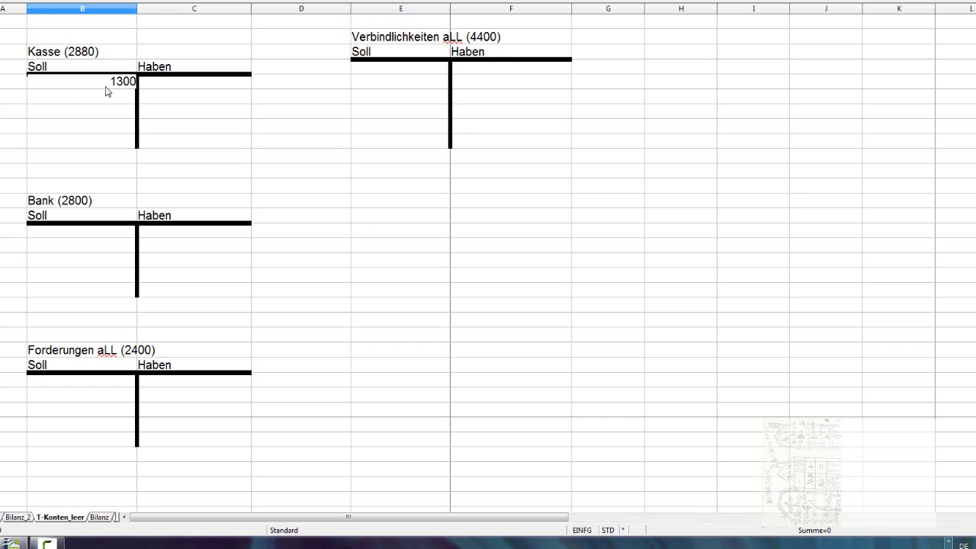
key("Return")
Delete the Saldo label and its amount from the Haben side of the Eröffnungsbilanzkonto (8000).
scroll(585, 250, "down", 14)
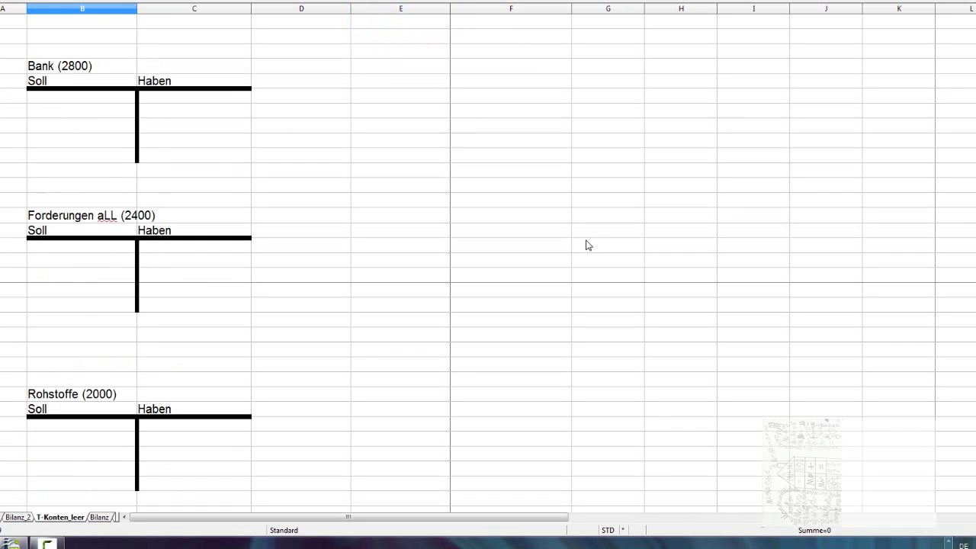
left_click(556, 274)
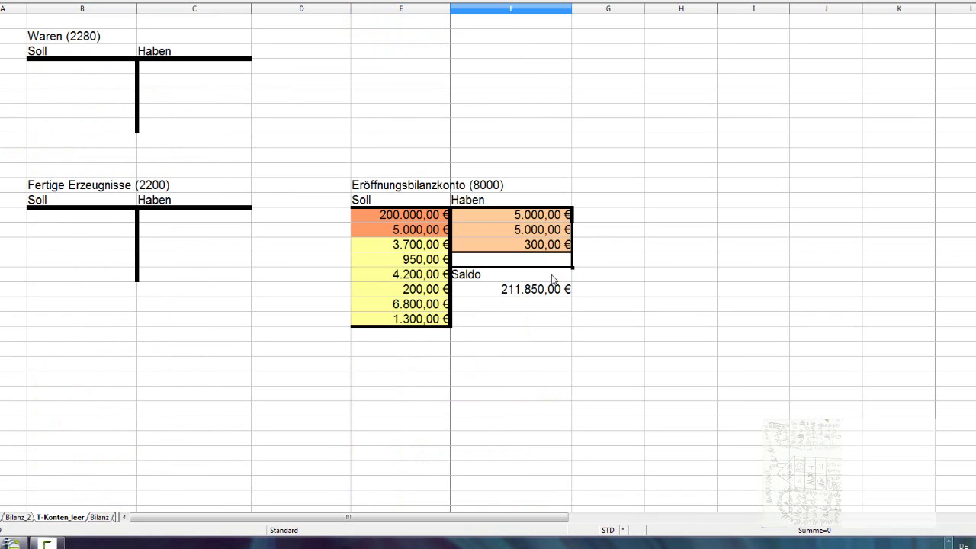
key("shift+Down")
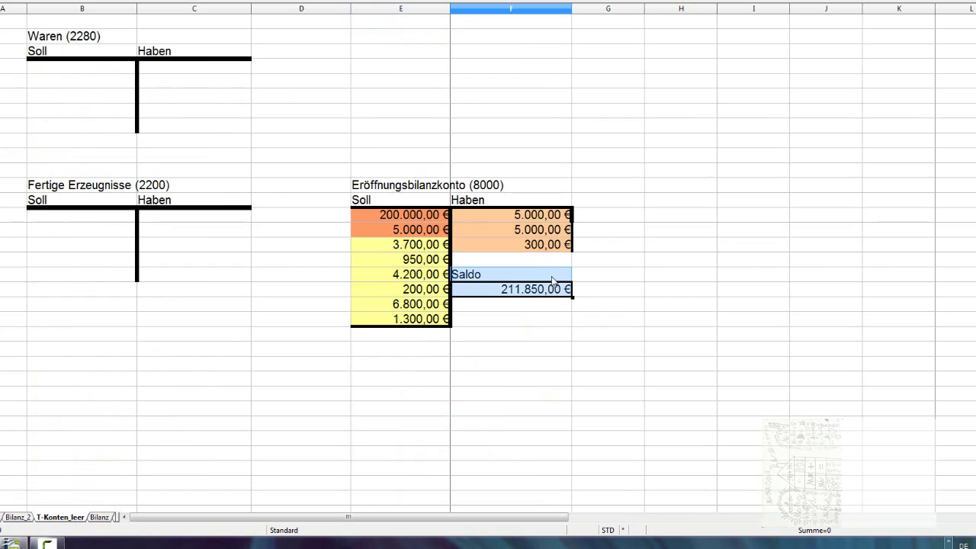
key("BackSpace")
key("Return")
Enter 1300 on the Haben side of the Eröffnungsbilanzkonto (8000), where the Saldo label stood.
left_click(553, 280)
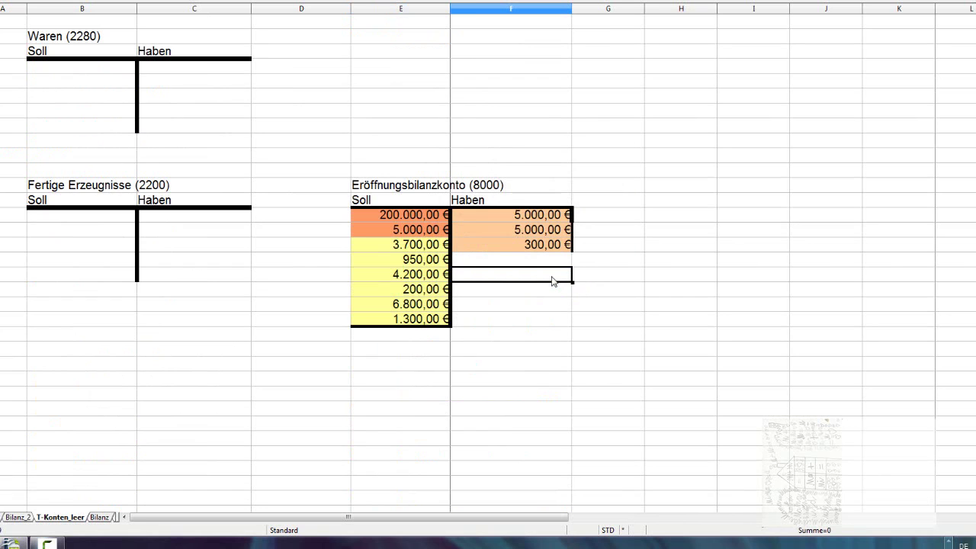
type("1300")
key("Return")
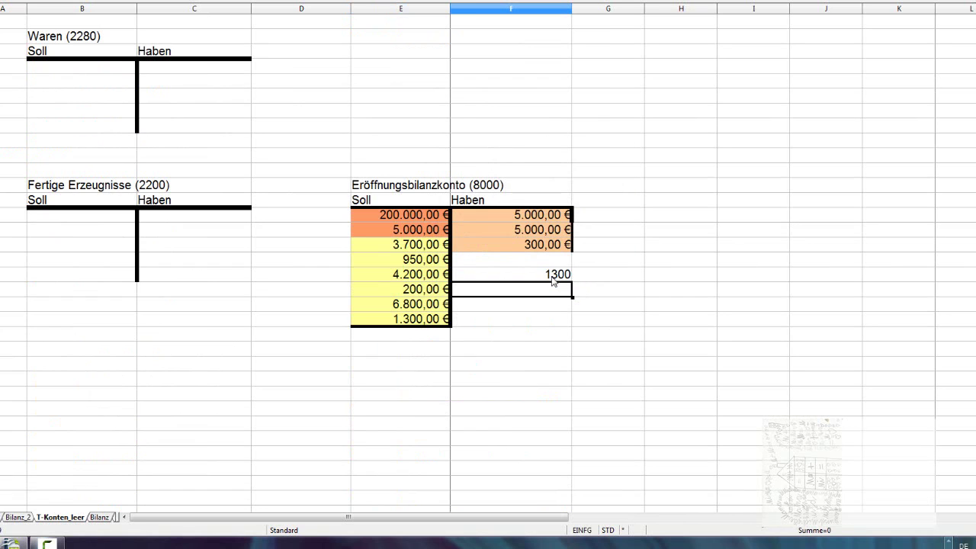
left_click(553, 279)
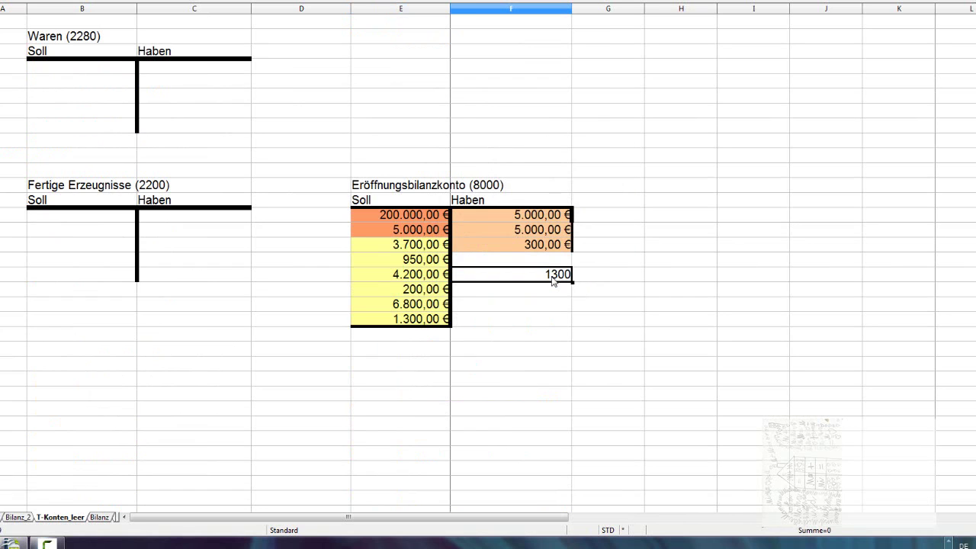
On the Bilanz_2 sheet, delete the example booking with its Soll and Haben headings and both amounts.
left_click(18, 519)
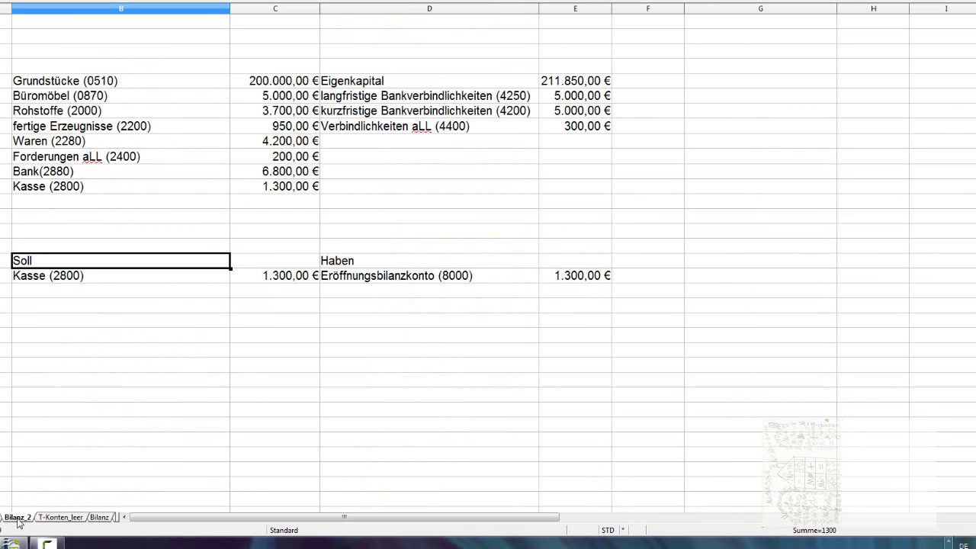
left_click(371, 422)
left_click(186, 81)
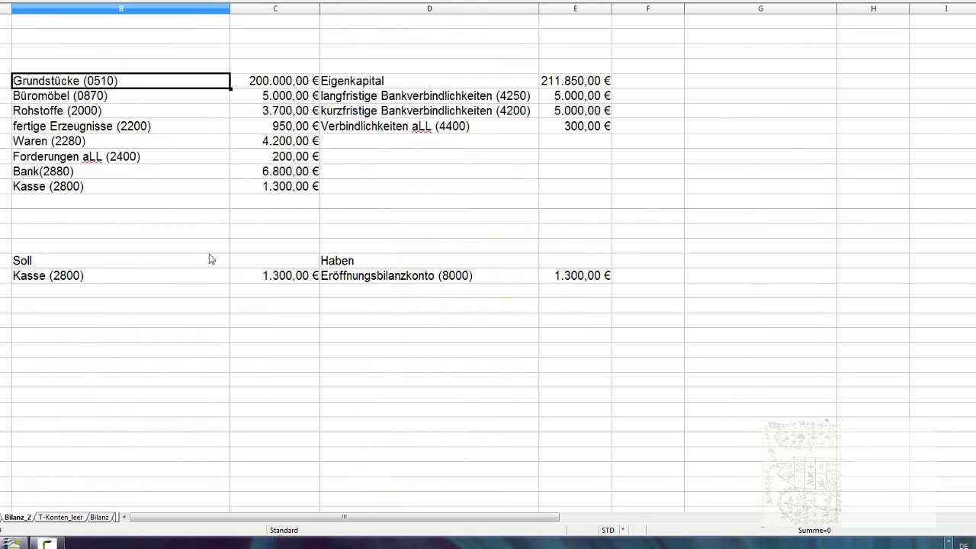
left_click_drag(211, 259, 600, 285)
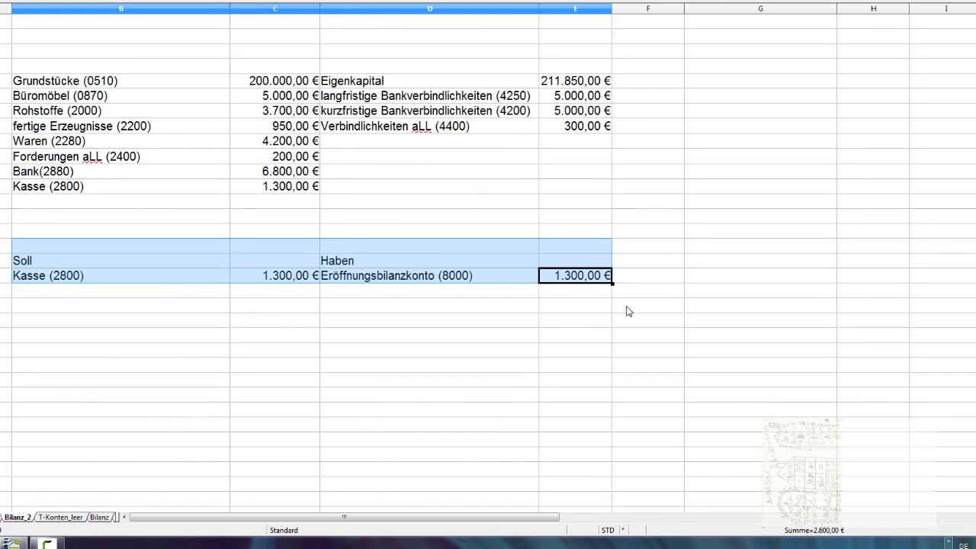
key("Delete")
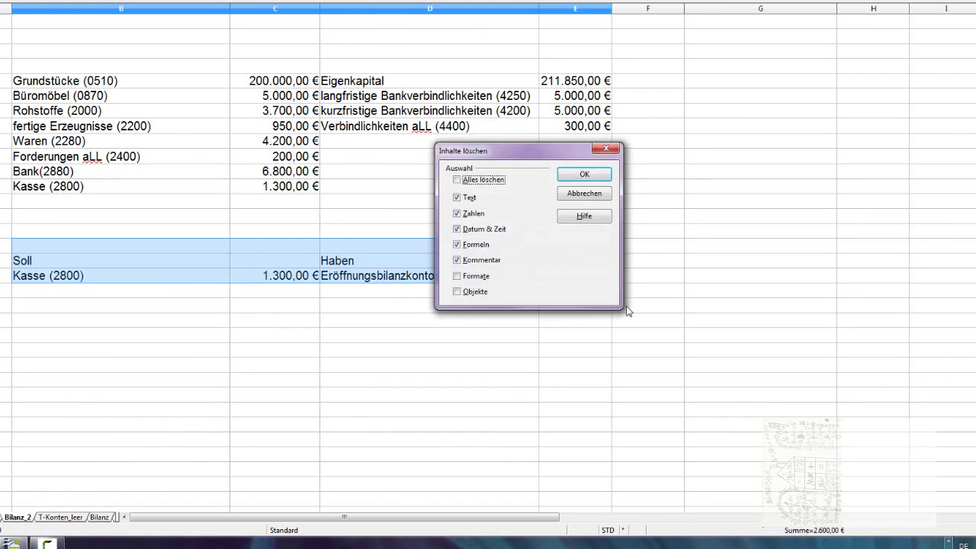
left_click(609, 176)
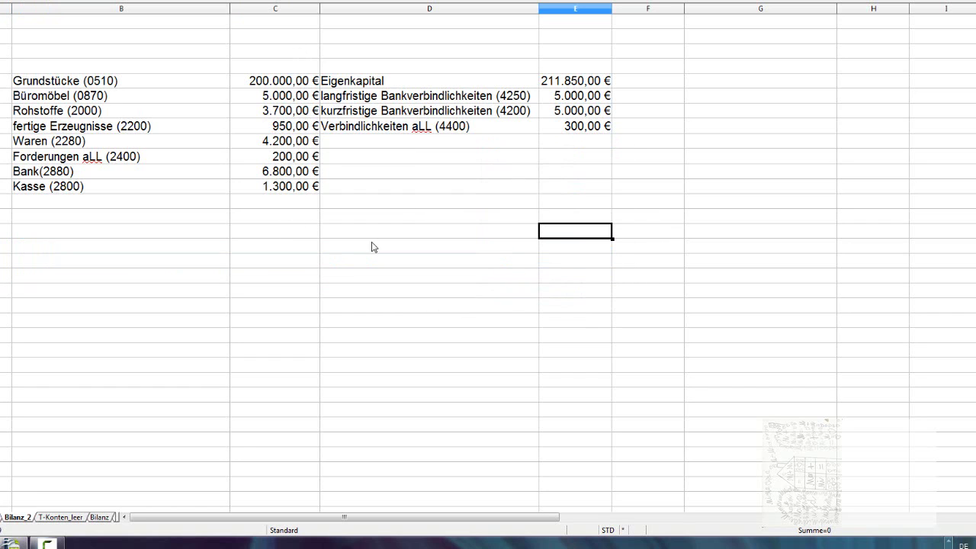
Move the Eigenkapital and liabilities entries with their amounts from columns D and E to directly below Kasse (2800) in columns B and C.
left_click_drag(381, 81, 579, 127)
key("ctrl+c")
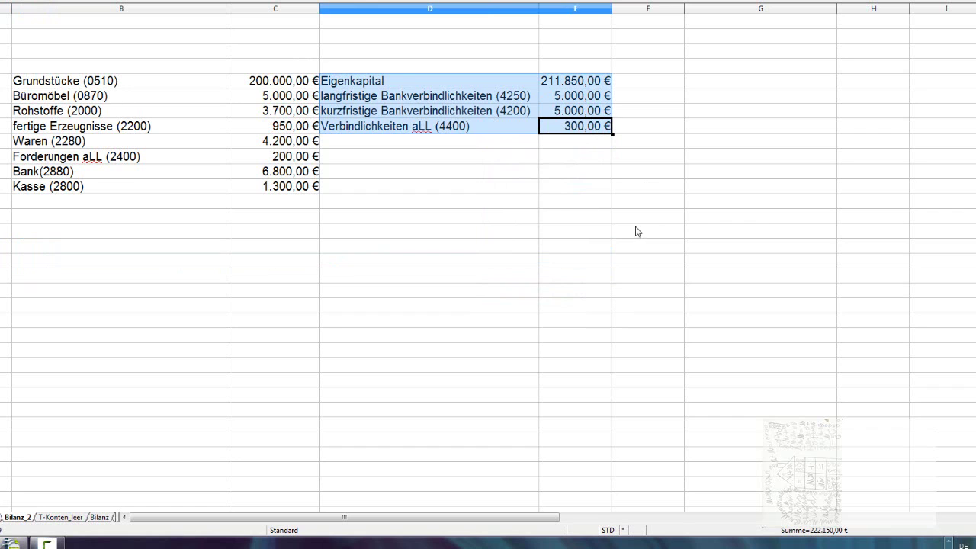
key("Delete")
left_click(115, 202)
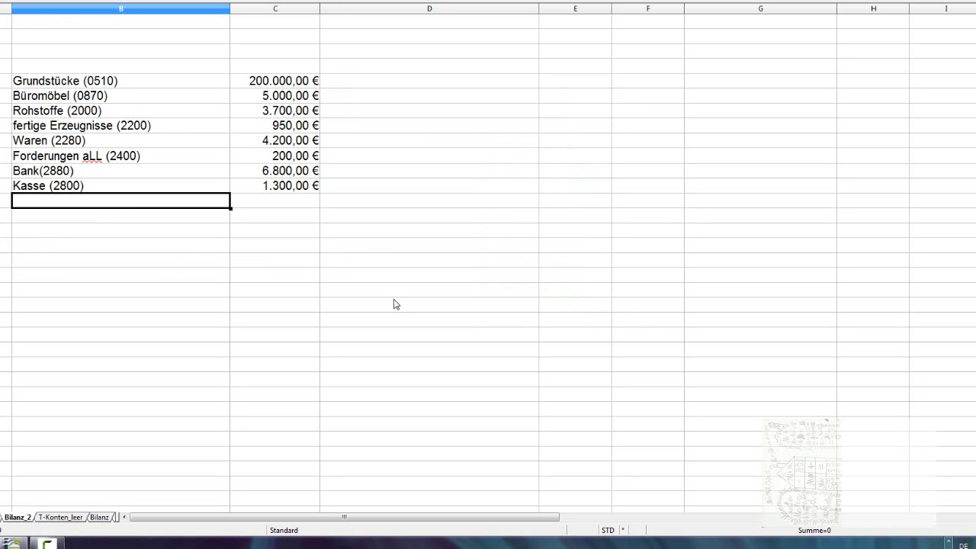
key("ctrl+v")
left_click(399, 319)
Delete the Eigenkapital label and its amount from the combined account list.
left_click(146, 203)
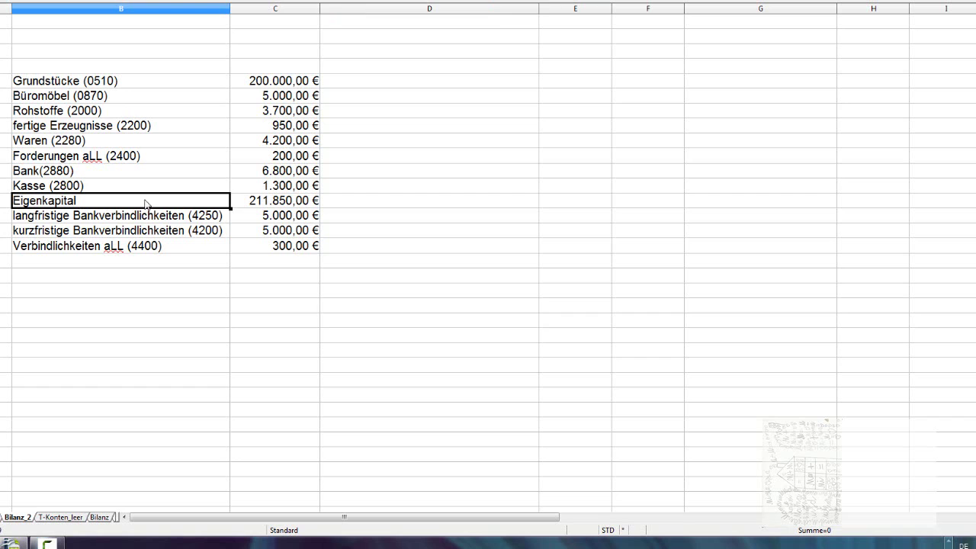
key("shift+Right")
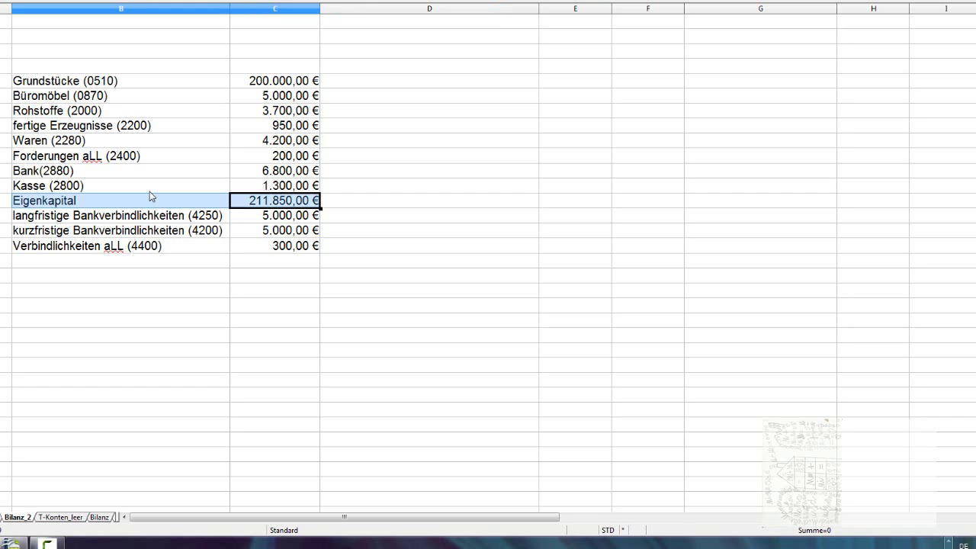
key("BackSpace")
key("Return")
key("Down")
key("Up")
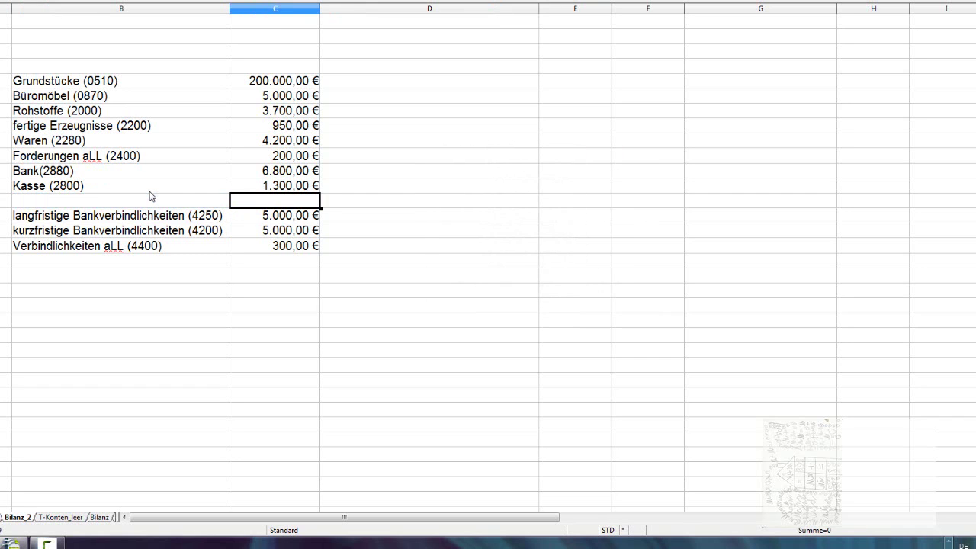
left_click(152, 202)
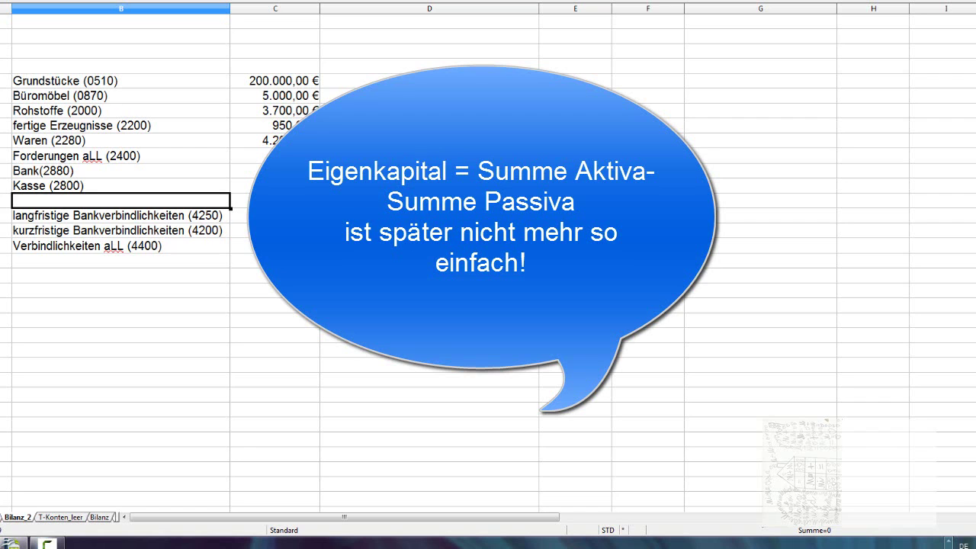
left_click_drag(170, 83, 171, 112)
right_click(171, 112)
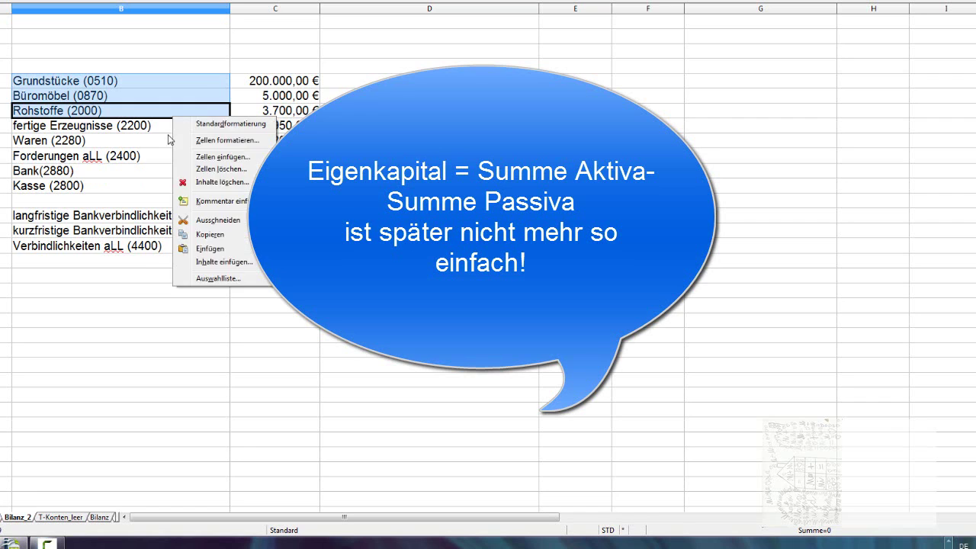
key("Escape")
left_click(167, 83)
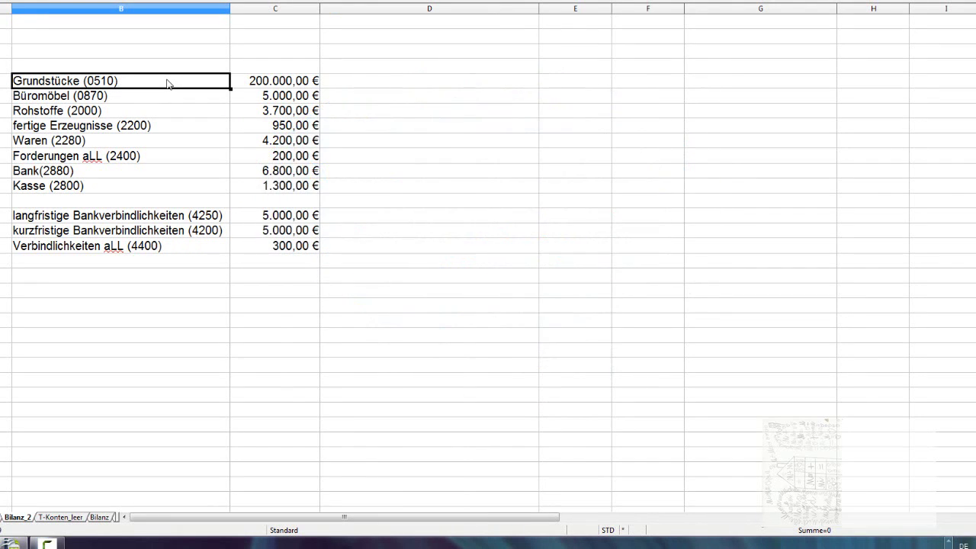
Move the account amounts from column C to column D, starting beside Grundstücke (0510), and narrow column D.
left_click_drag(289, 87, 309, 259)
key("ctrl+x")
left_click(359, 86)
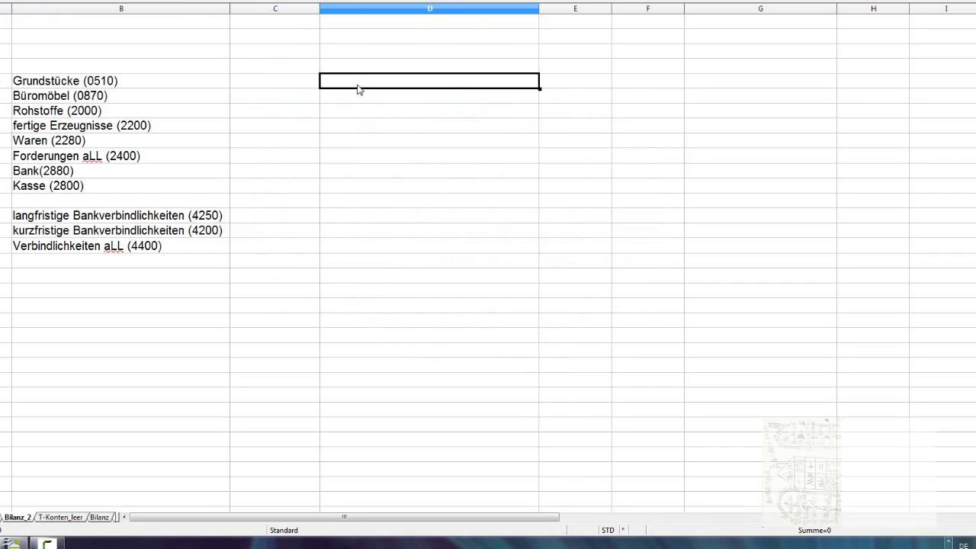
key("ctrl+v")
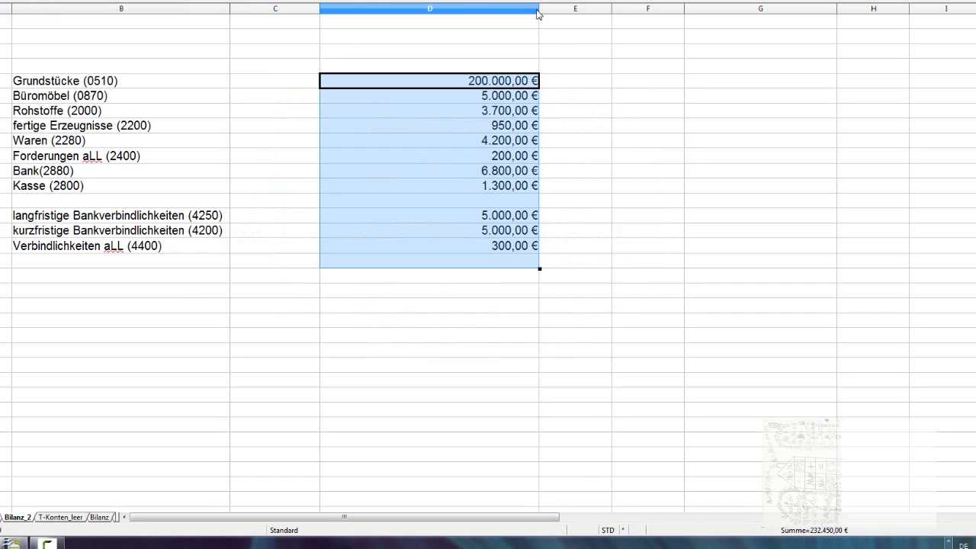
left_click_drag(539, 7, 430, 8)
Move the three liability account names (4250, 4200, 4400) from column B to column C in the same rows and widen column C.
left_click(190, 217)
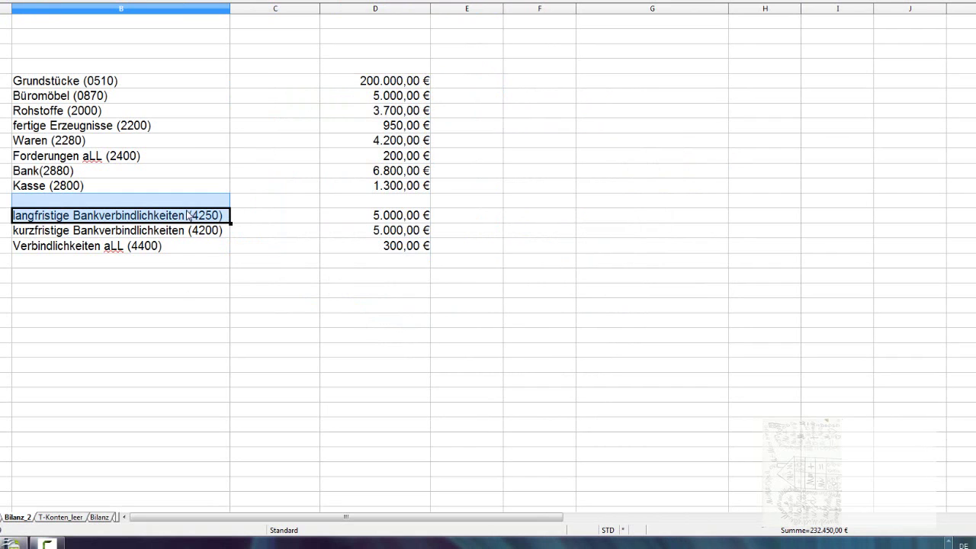
left_click_drag(208, 217, 210, 246)
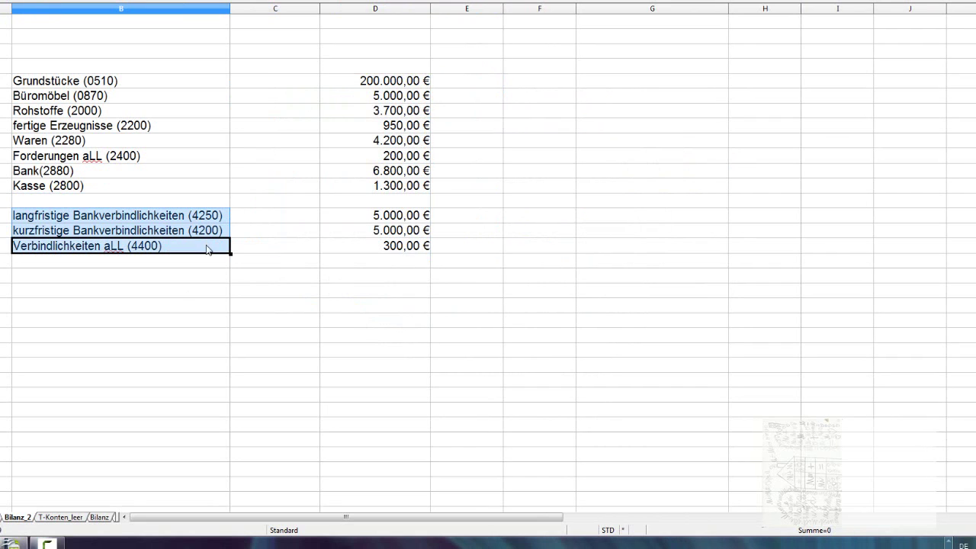
key("ctrl+x")
left_click(266, 219)
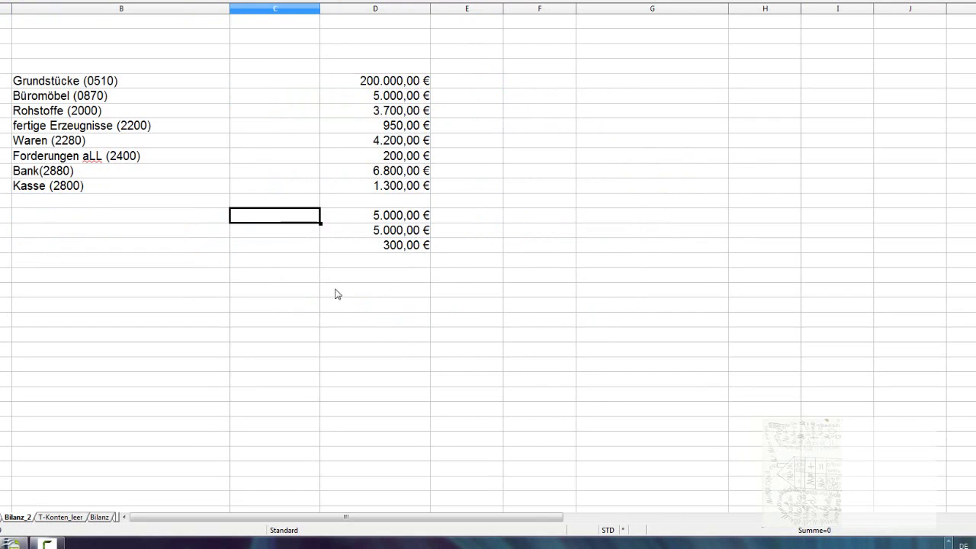
key("ctrl+v")
left_click_drag(321, 9, 458, 23)
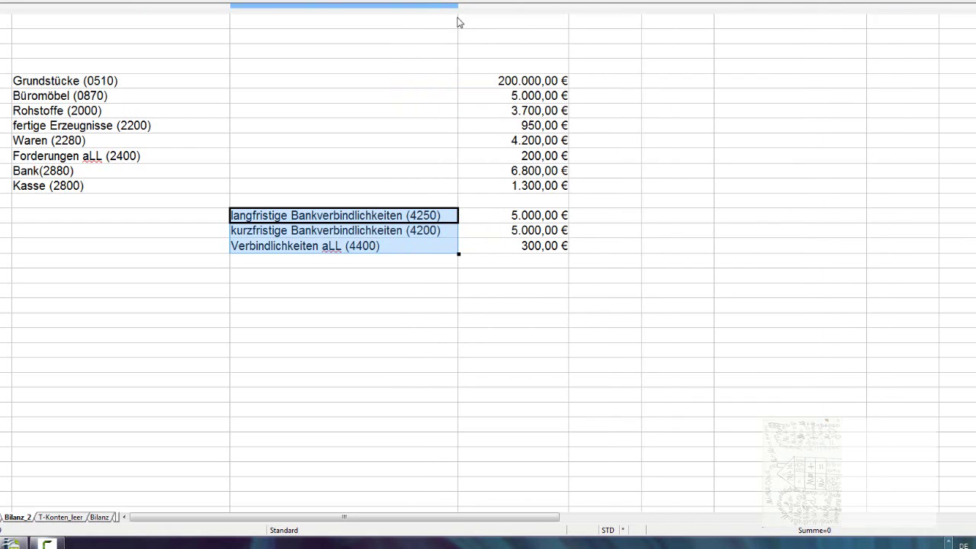
Enter Eröffnungsbilanzkonto (8000) in column C beside Grundstücke (0510) and fill it down to the empty row below Kasse.
left_click(371, 85)
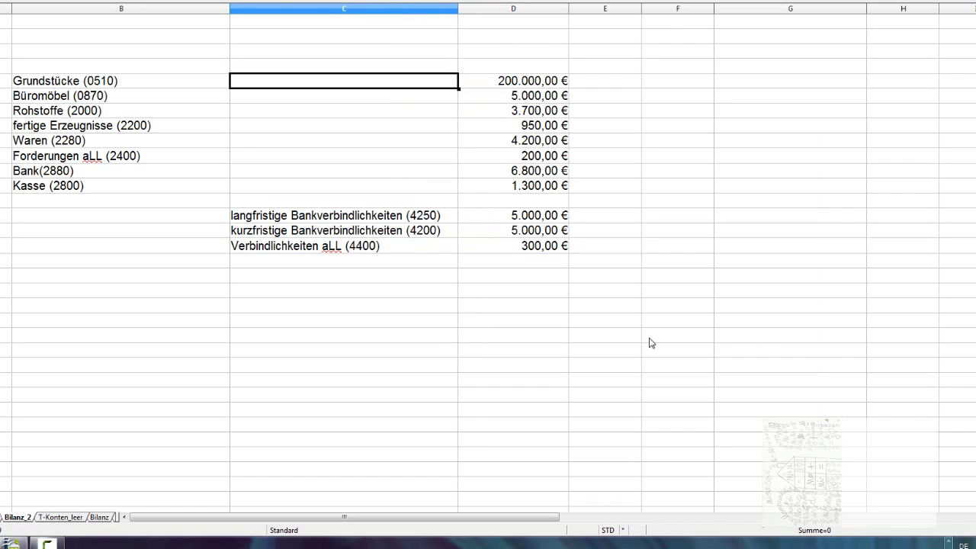
type("Eröff")
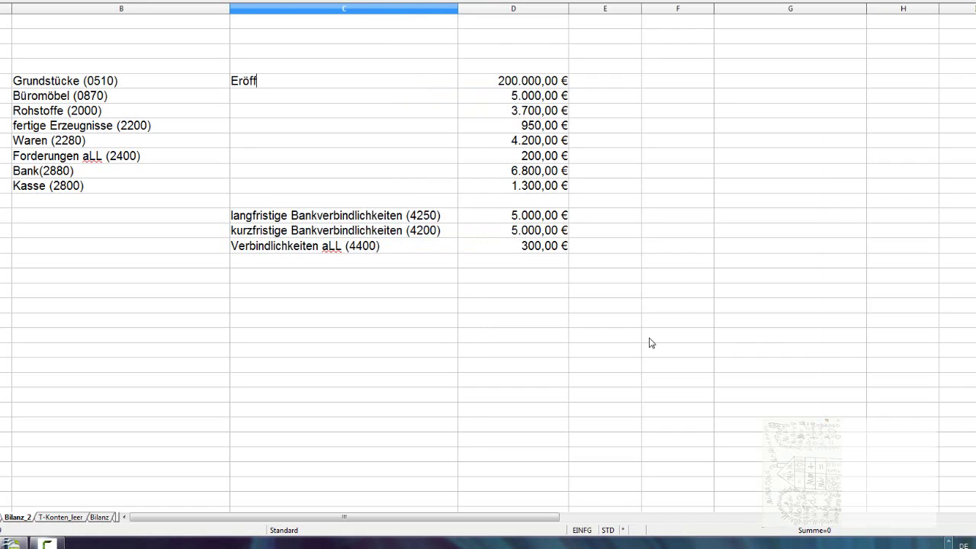
type("nungsbilanzkonto")
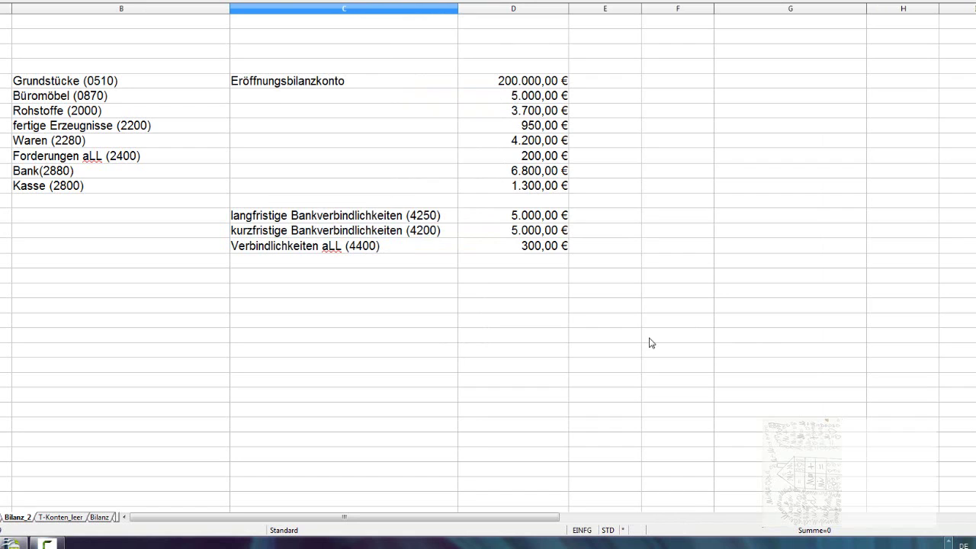
type(" (8000)")
key("Return")
key("Up")
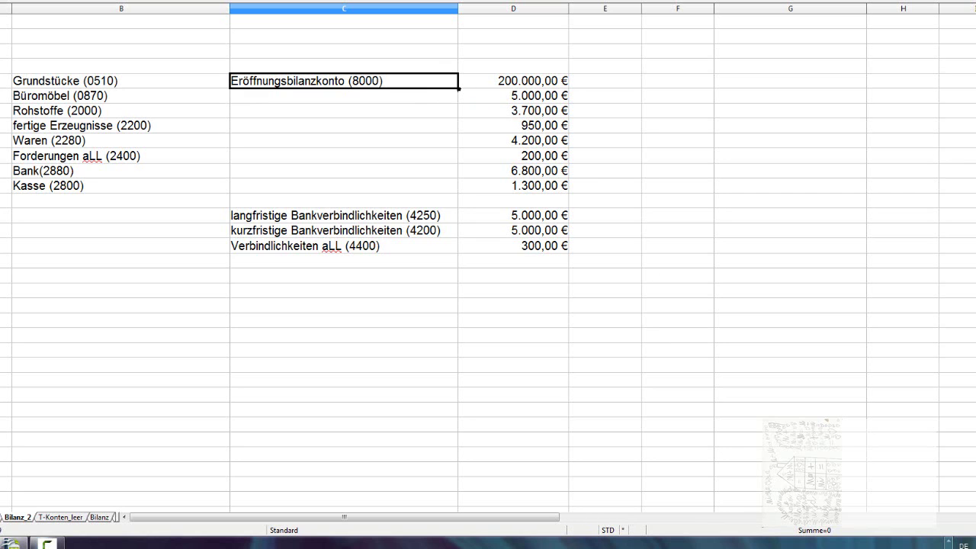
left_click_drag(458, 88, 440, 202)
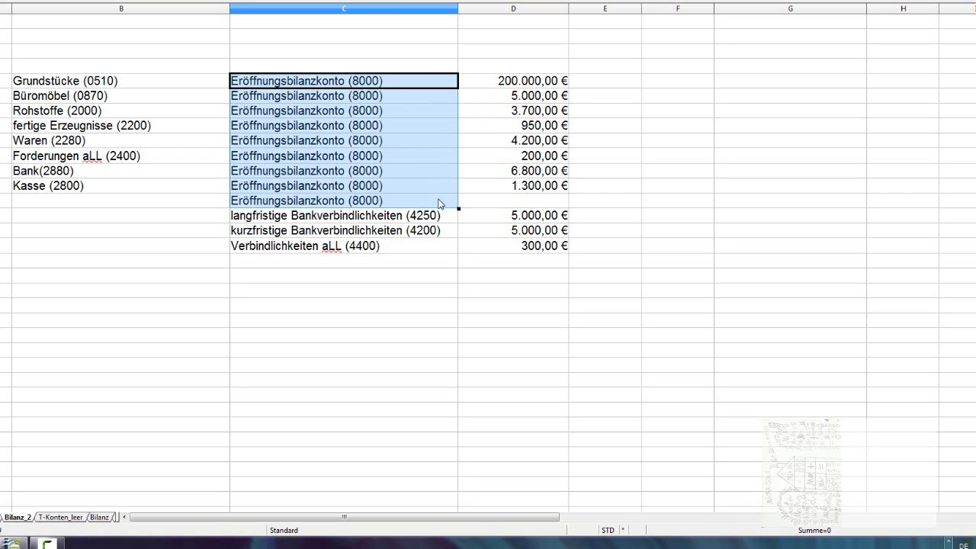
Copy three Eröffnungsbilanzkonto (8000) entries from column C into column B beside the three liability accounts.
left_click_drag(413, 166, 421, 200)
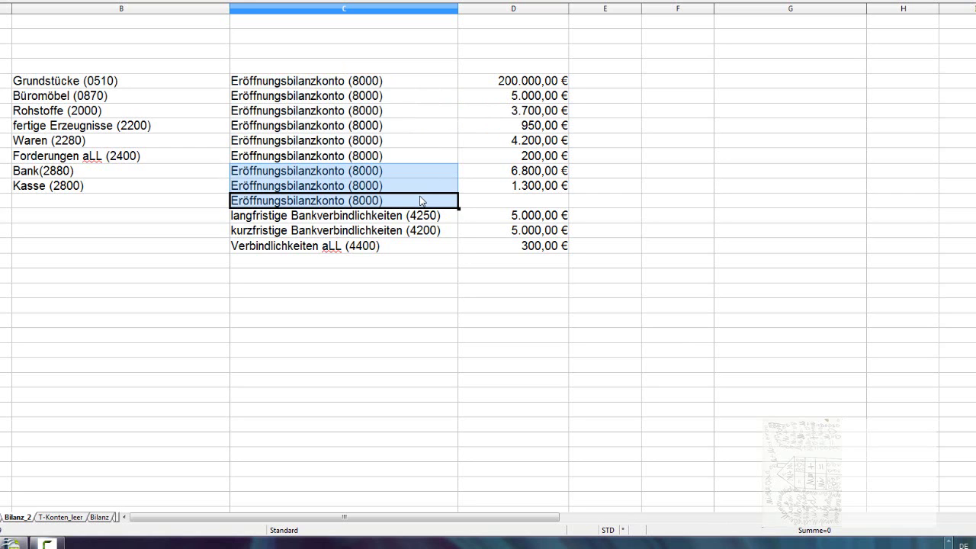
left_click(199, 205)
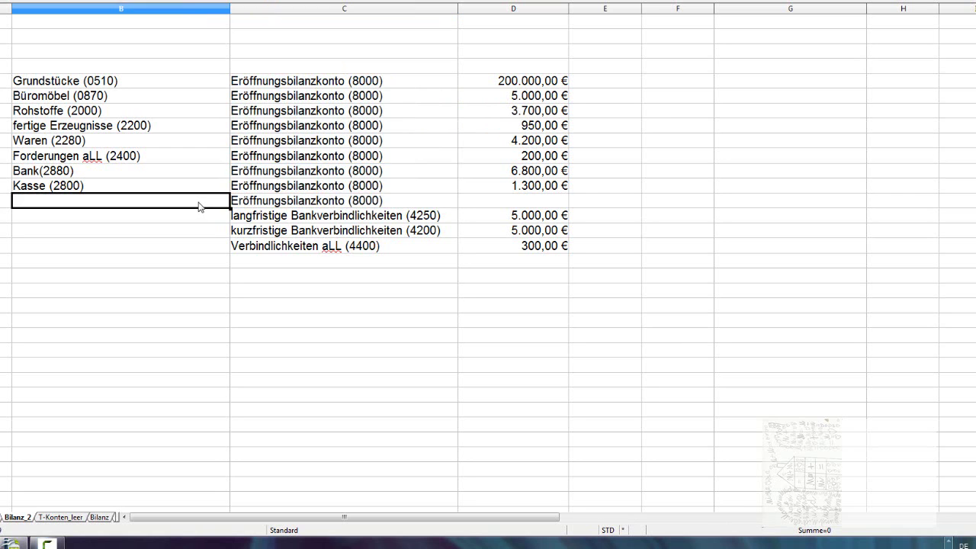
left_click(214, 221)
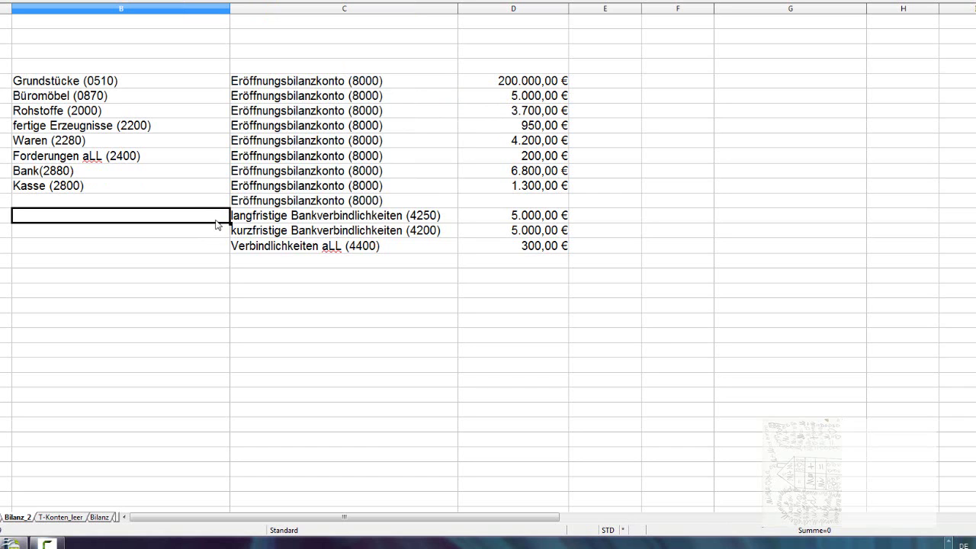
key("ctrl+v")
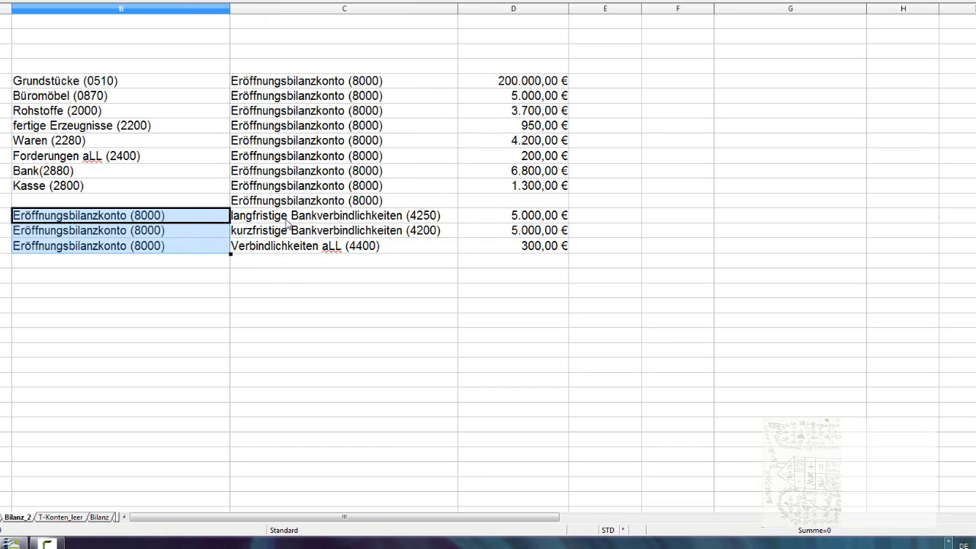
Delete the contents of the surplus Eröffnungsbilanzkonto (8000) cell in the row below Kasse (2800).
left_click(295, 203)
key("Delete")
key("Return")
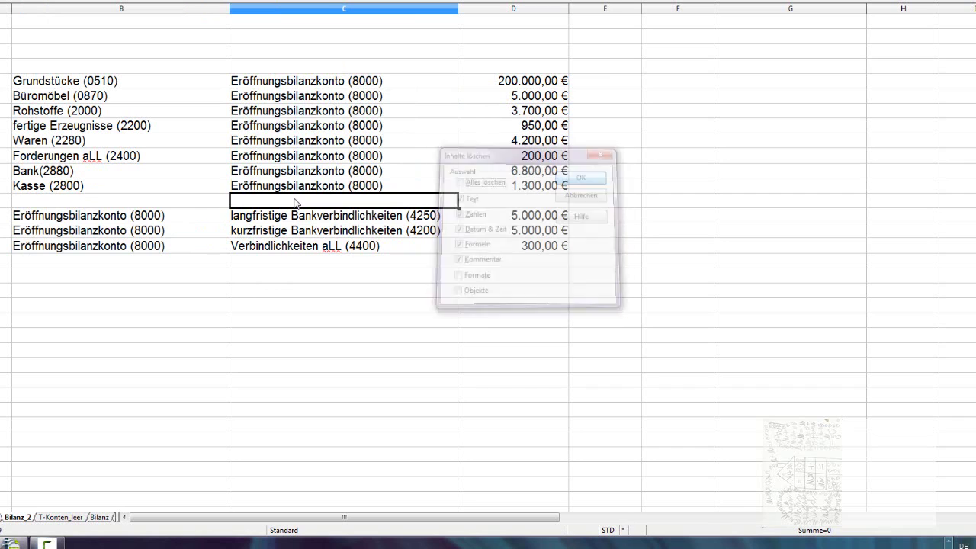
Delete the empty cells in columns B to D below Kasse (2800), shifting the liability entries up.
key("Down")
key("Up")
key("Left")
key("Left")
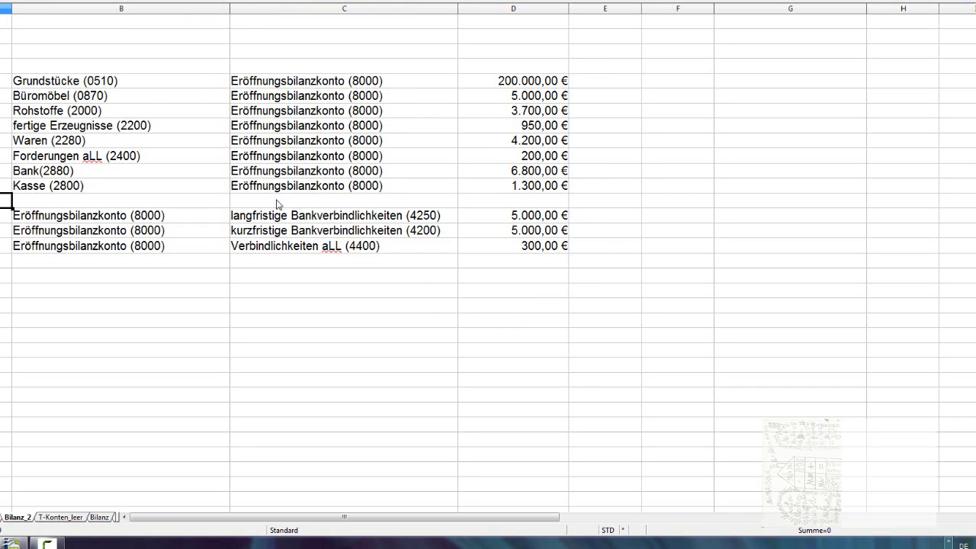
left_click_drag(203, 202, 501, 203)
right_click(501, 203)
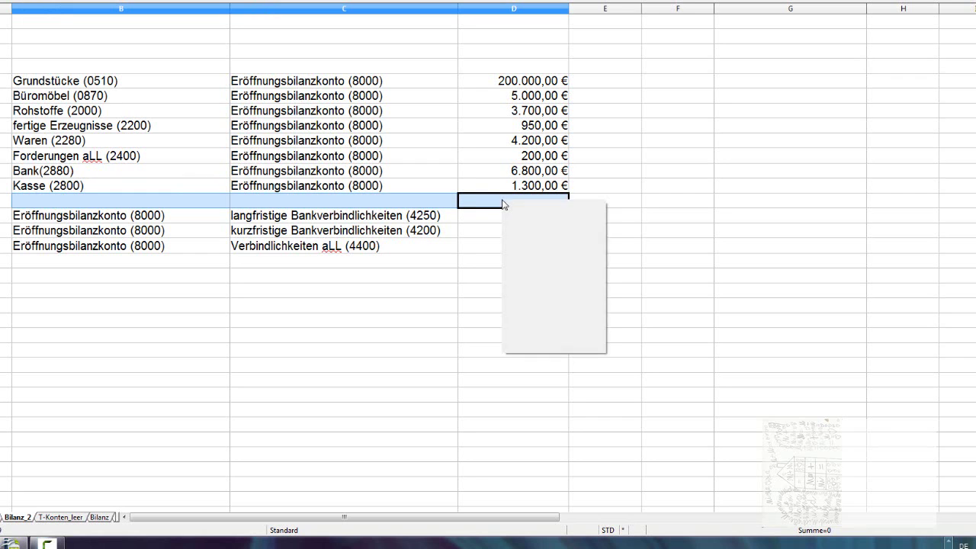
left_click(564, 254)
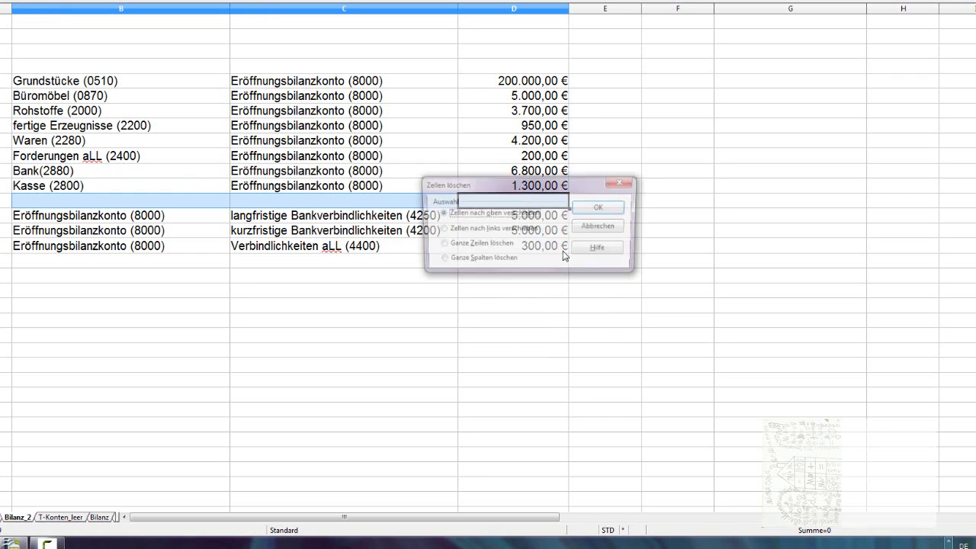
left_click(592, 213)
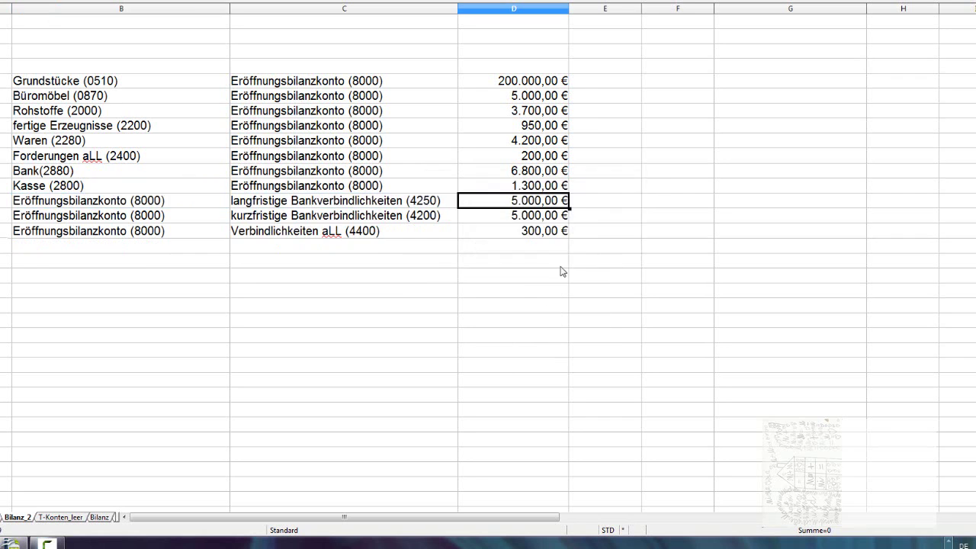
Examine the Kasse (2800) opening entry with its contra account and amount in the booking list.
left_click(309, 267)
left_click(145, 264)
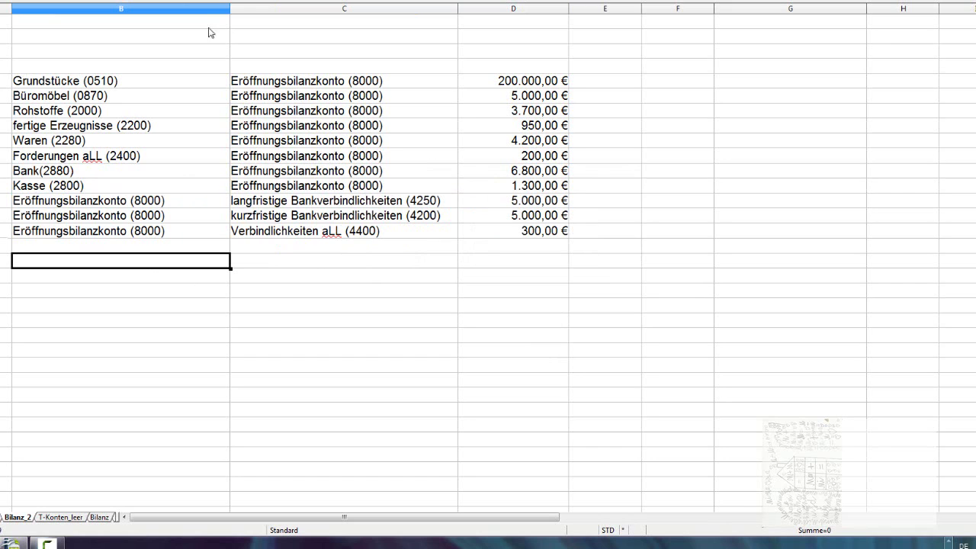
left_click(205, 174)
left_click(212, 188)
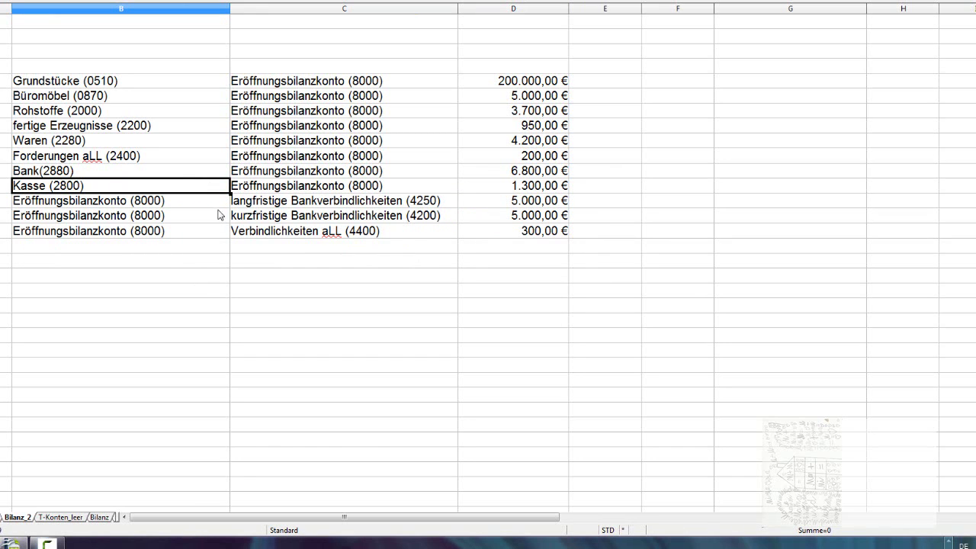
left_click(275, 190)
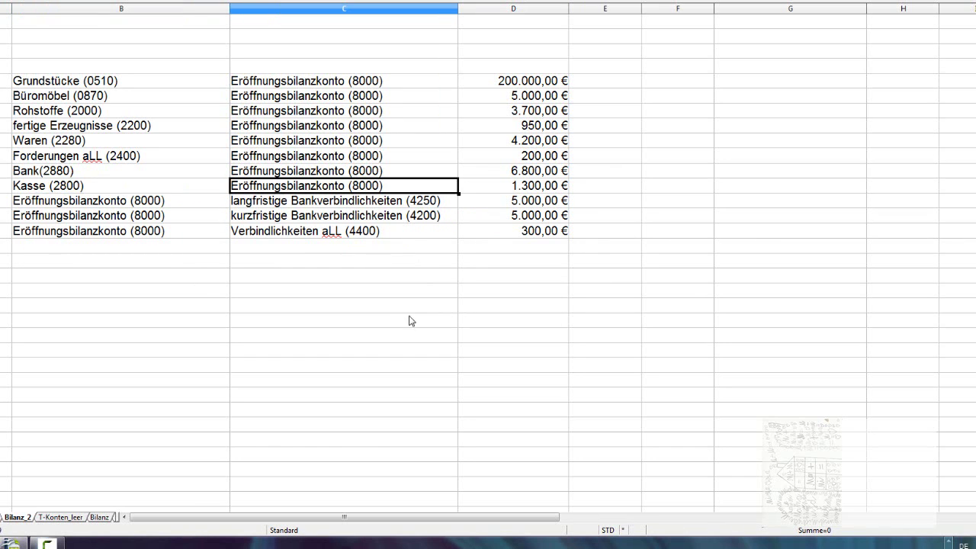
left_click(555, 190)
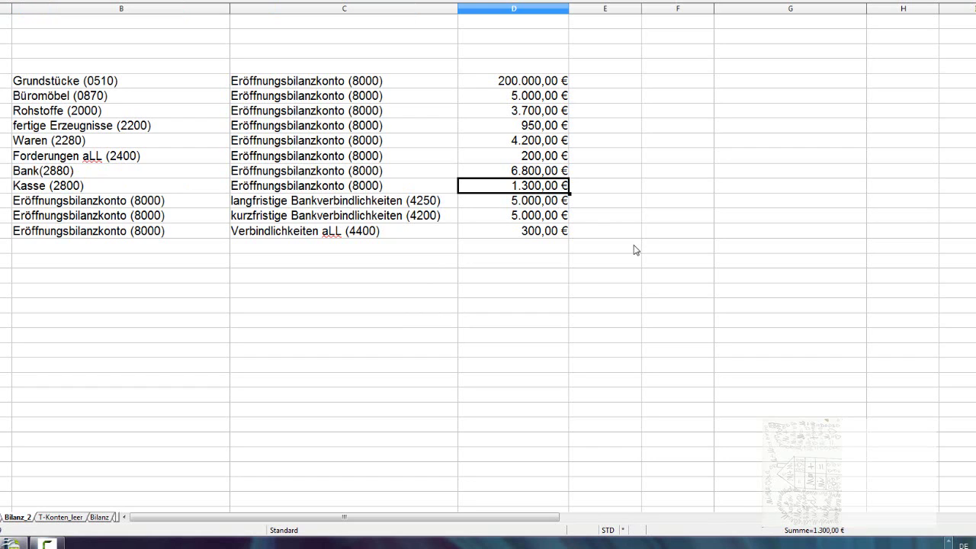
left_click(164, 189)
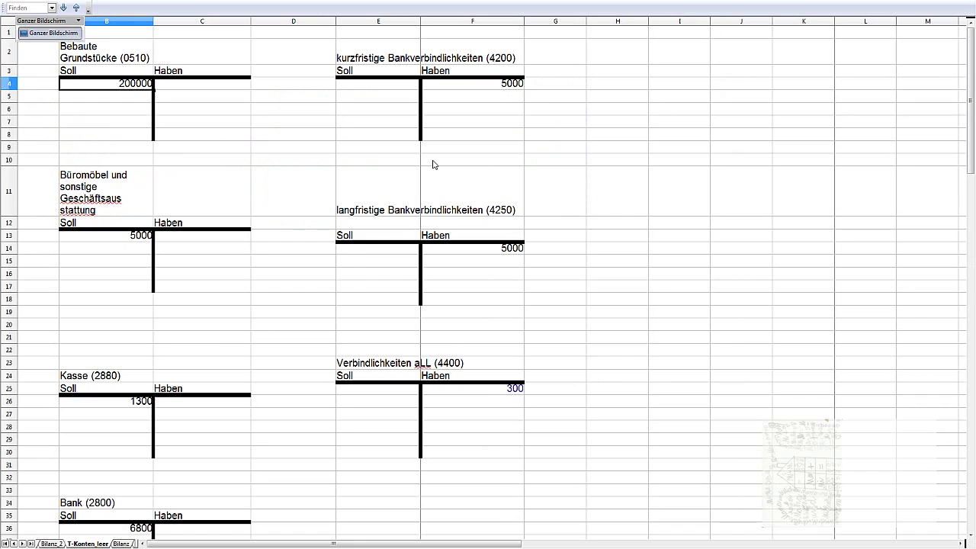
Review the opening balances in the T-accounts on the T-Konten_leer sheet, from Bebaute Grundstücke (0510) down past Rohstoffe (2000).
key("Down")
key("Down")
key("Down")
key("Down")
key("Down")
key("Down")
key("Down")
key("Down")
key("Down")
key("Down")
key("Down")
key("Down")
key("Down")
key("Down")
key("Down")
key("Down")
key("Down")
key("Down")
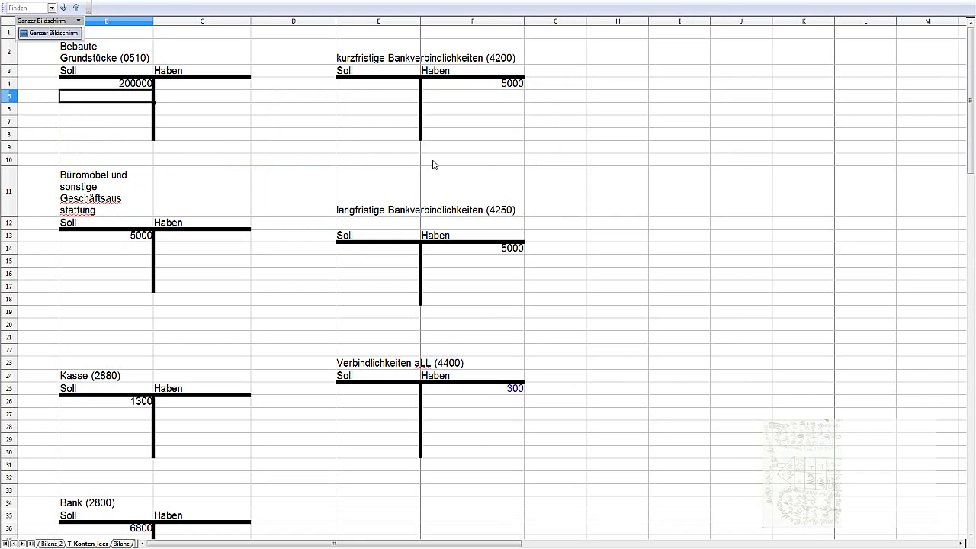
key("Down")
key("Down")
key("Down")
key("Down")
key("Down")
key("Down")
key("Down")
key("Down")
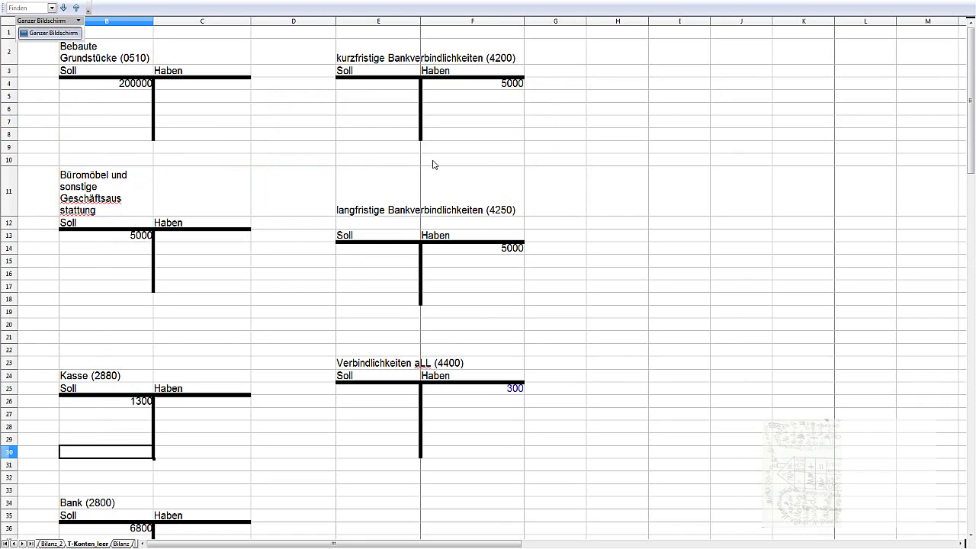
key("Down")
key("Down")
key("Down")
key("Down")
key("Down")
key("Down")
key("Down")
key("Down")
key("Down")
key("Down")
key("Down")
key("Down")
key("Down")
key("Down")
key("Down")
key("Down")
key("Down")
key("Down")
key("Down")
key("Down")
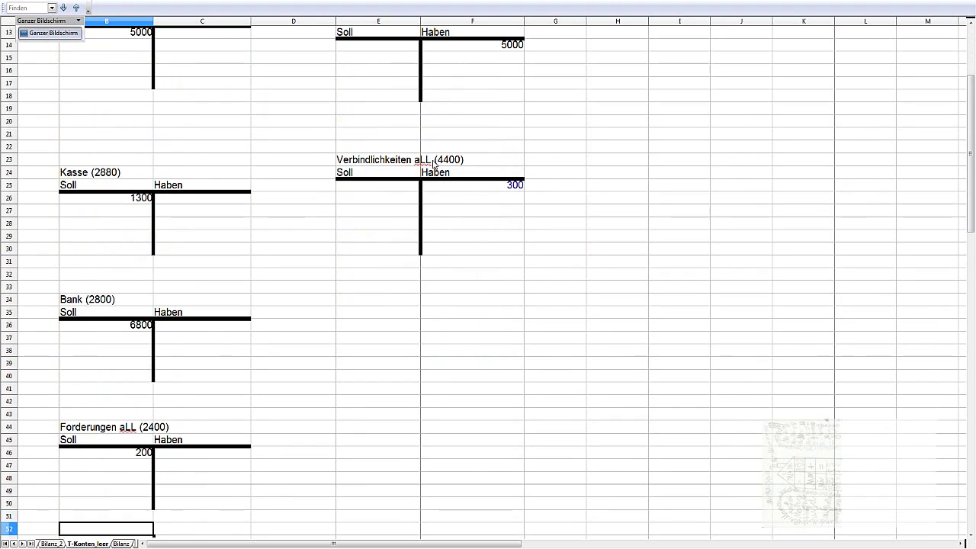
key("Down")
key("Down")
key("Down")
key("Down")
key("Down")
key("Down")
key("Down")
key("Down")
key("Down")
key("Down")
key("Down")
key("Down")
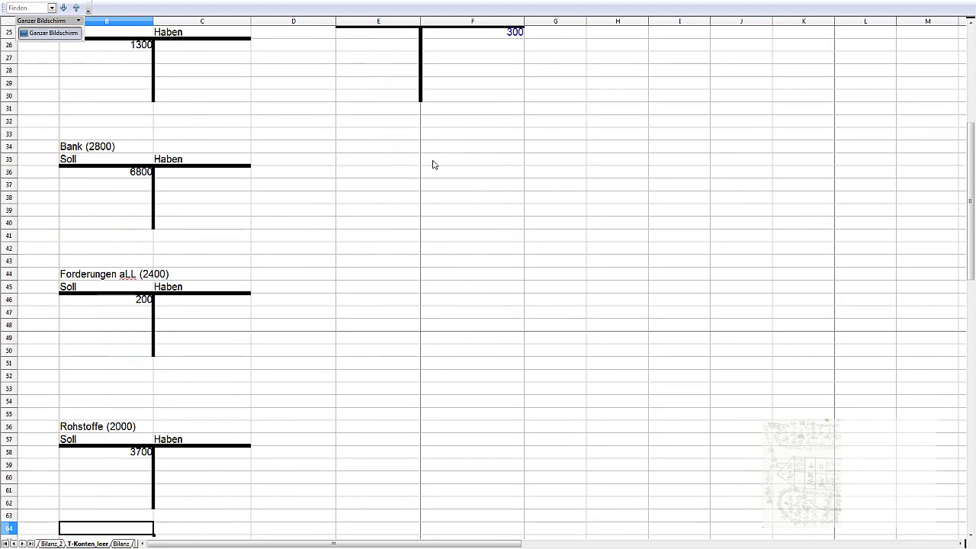
key("Down")
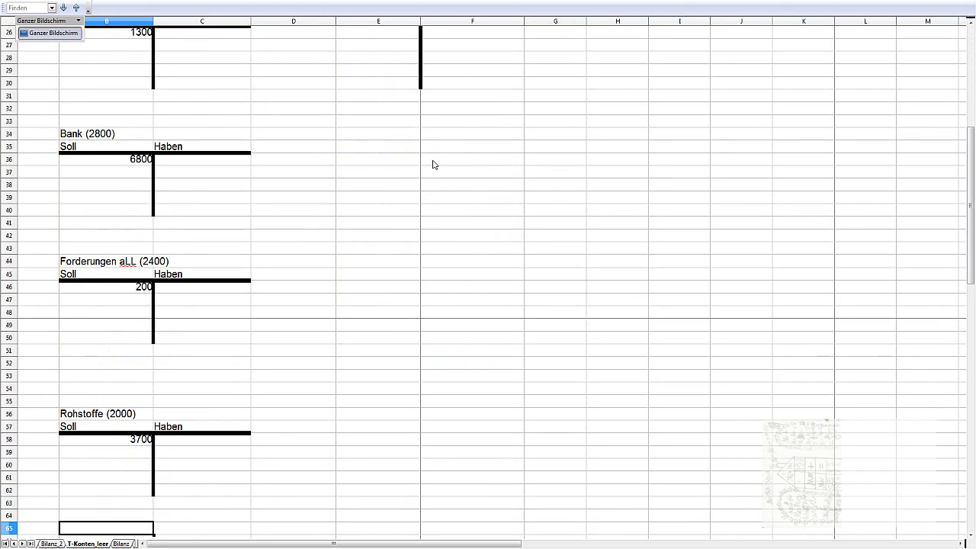